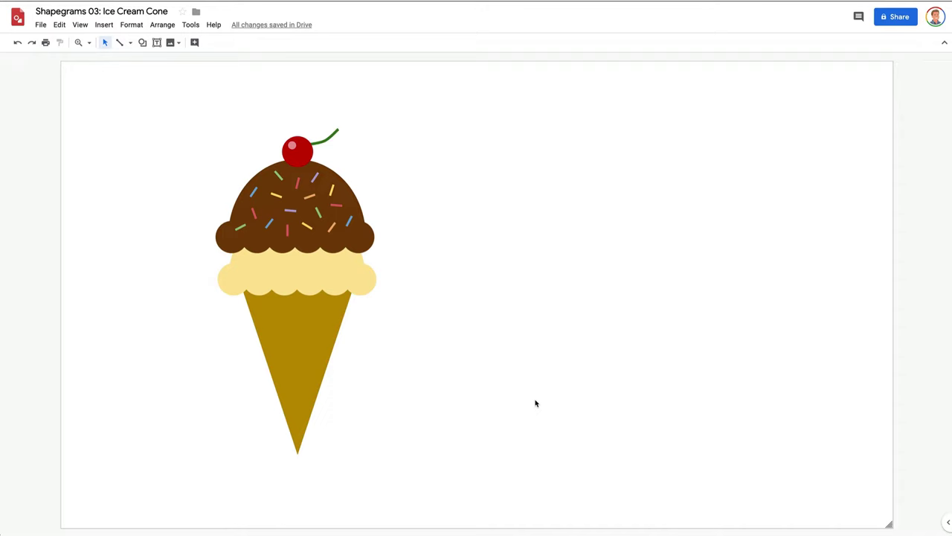
Step: Draw a pie-shaped half dome beside the example cone and ready a small circle for its left edge
click(143, 43)
mouse_move(177, 100)
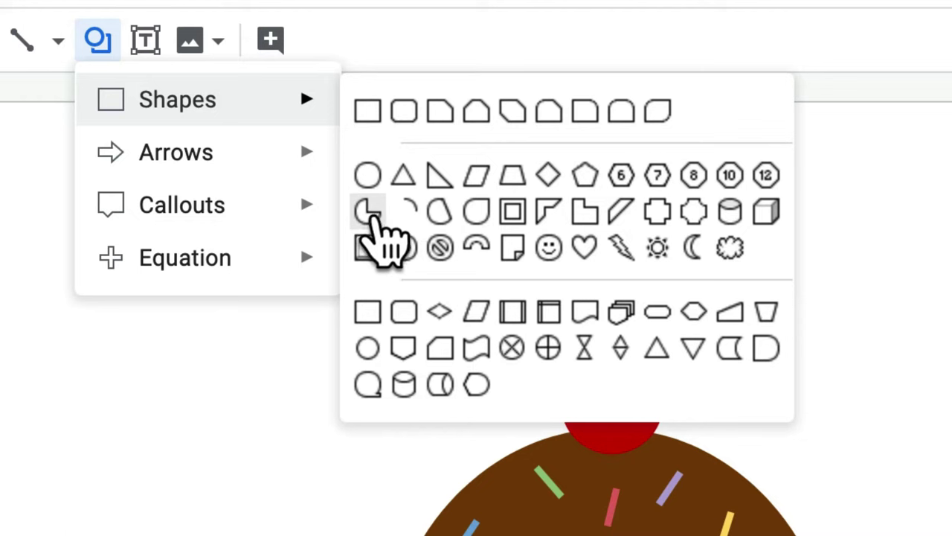
click(226, 95)
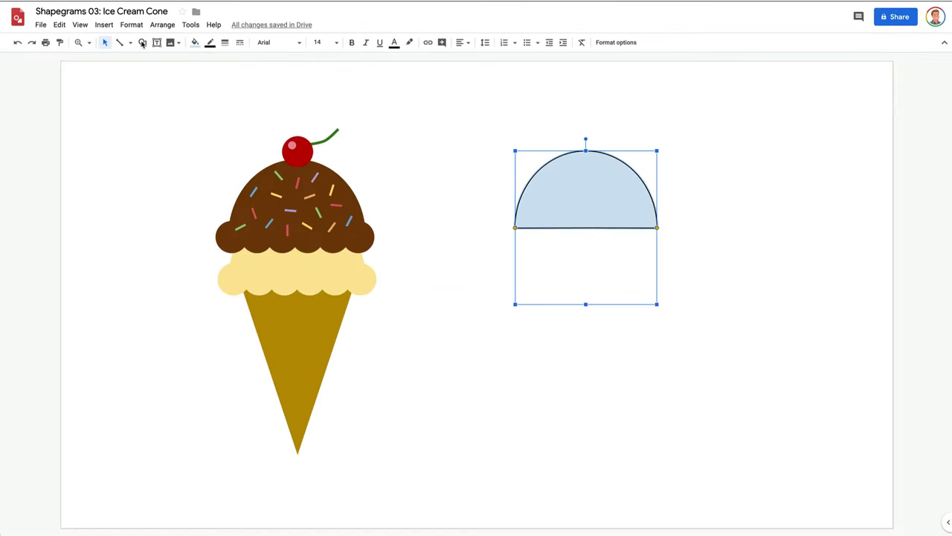
click(143, 42)
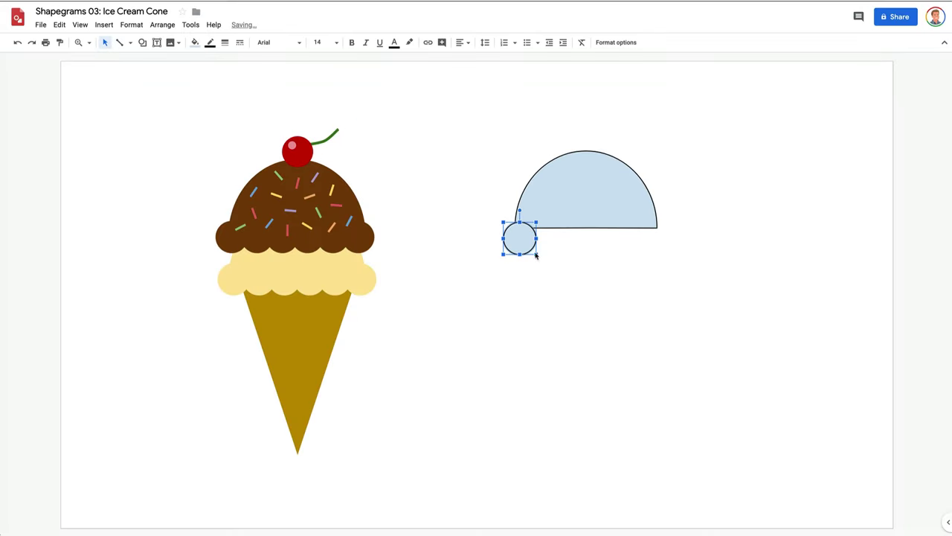
Step: Duplicate the small circle several times with Edit > Duplicate and Ctrl+D, stepping down-right
click(58, 25)
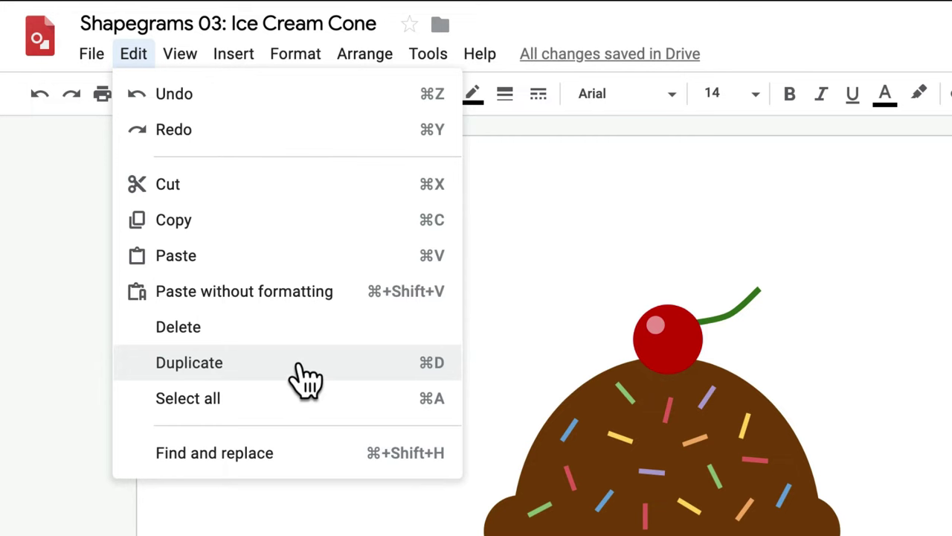
click(305, 376)
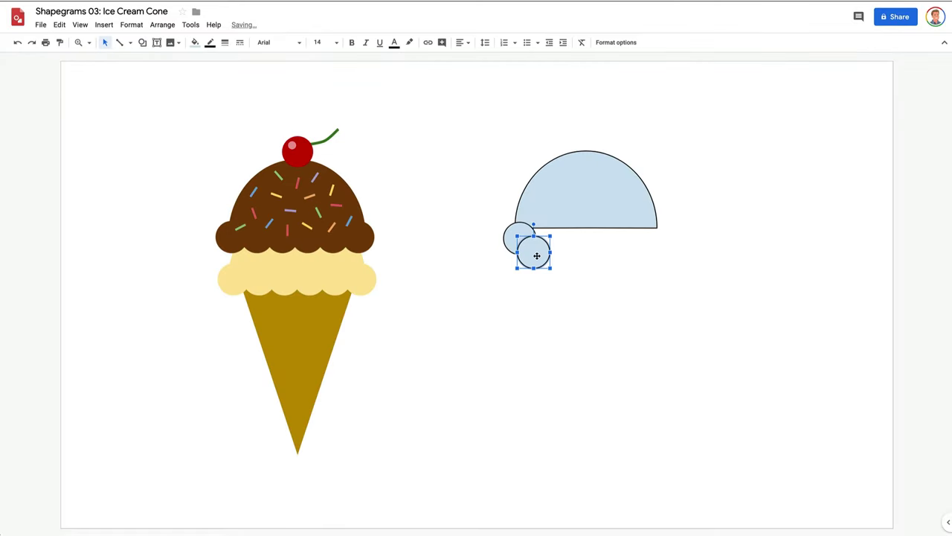
click(60, 24)
click(115, 164)
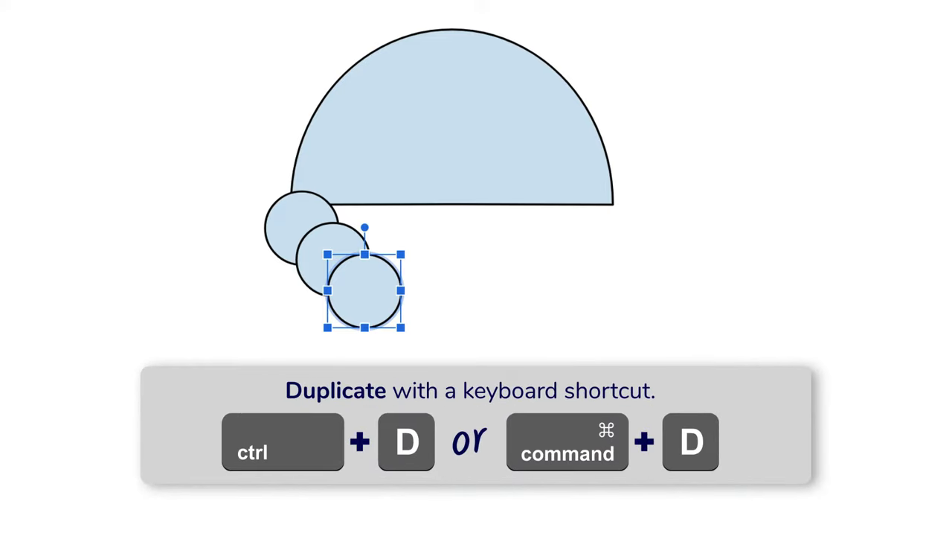
key(ctrl+d)
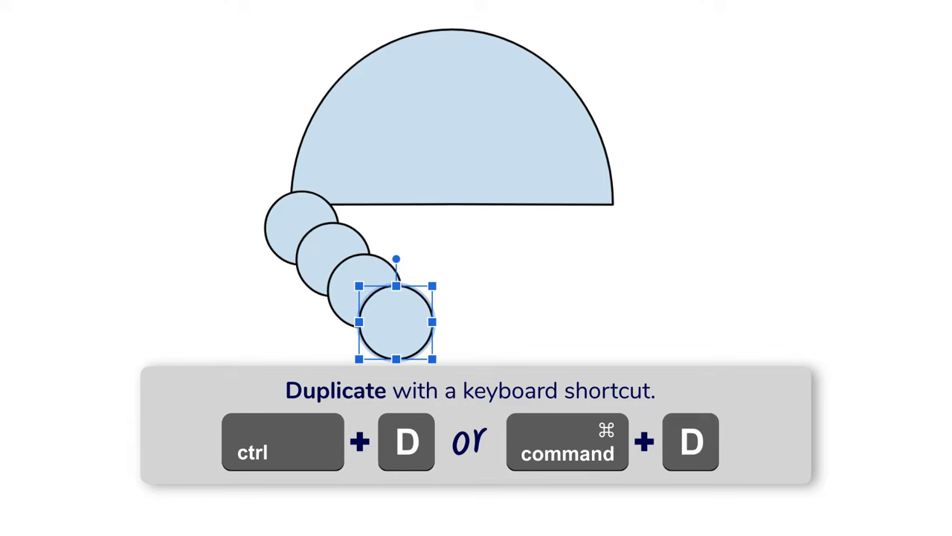
key(ctrl+d)
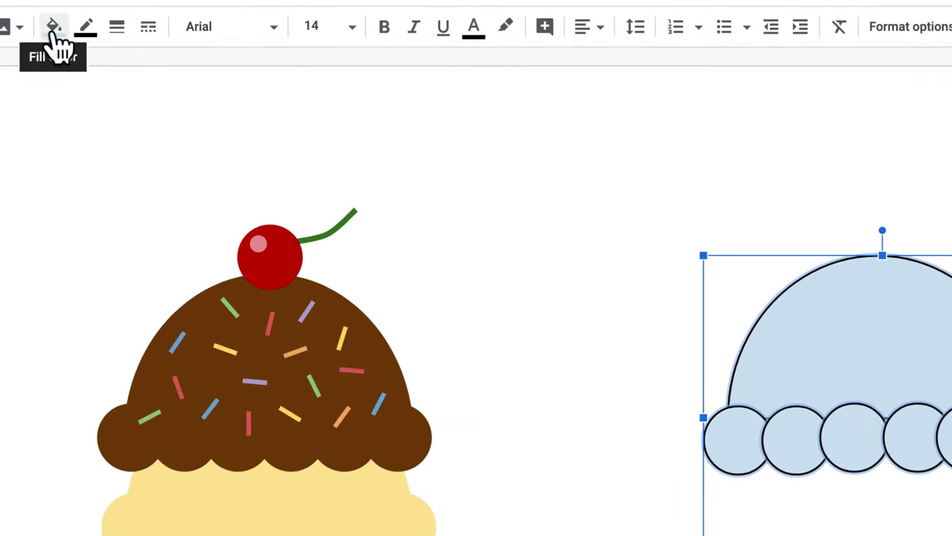
Step: Fill the half dome and its circles pale yellow and make their borders transparent
click(196, 43)
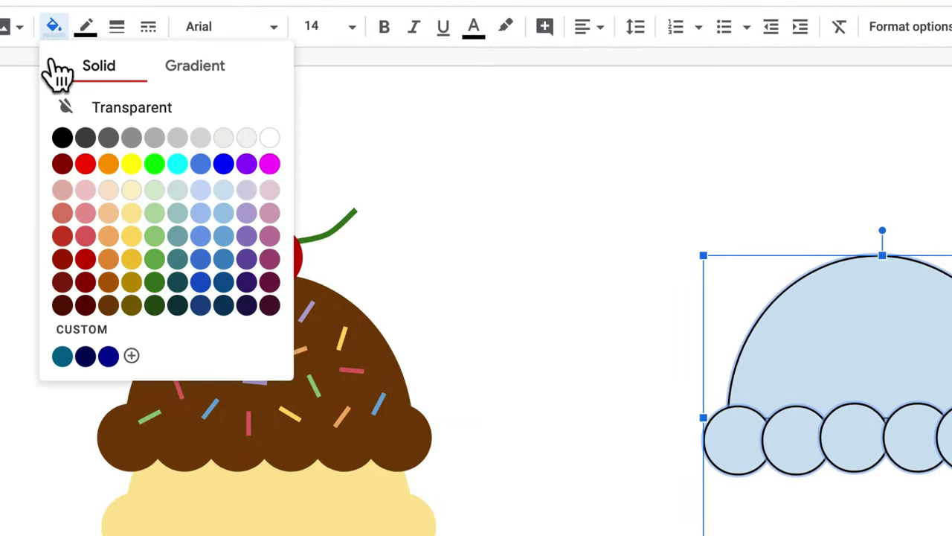
click(132, 214)
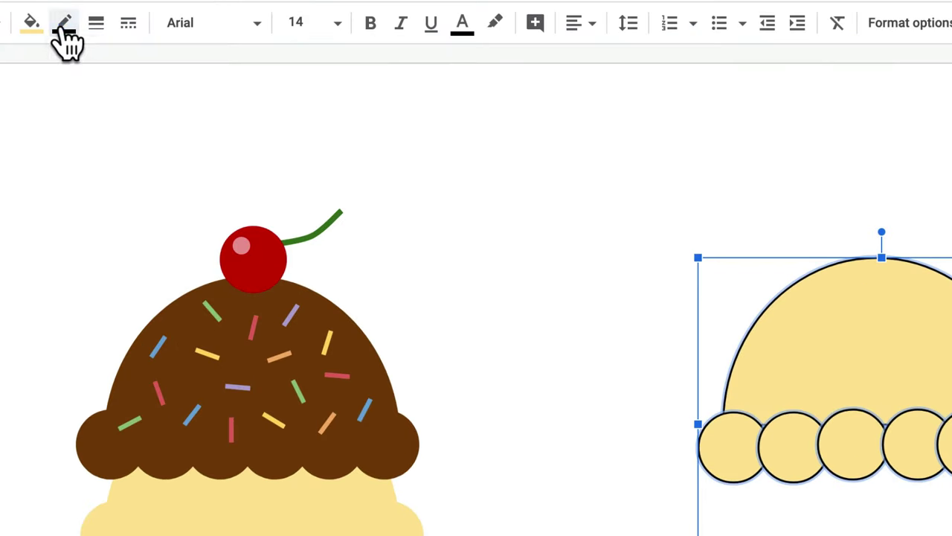
click(64, 24)
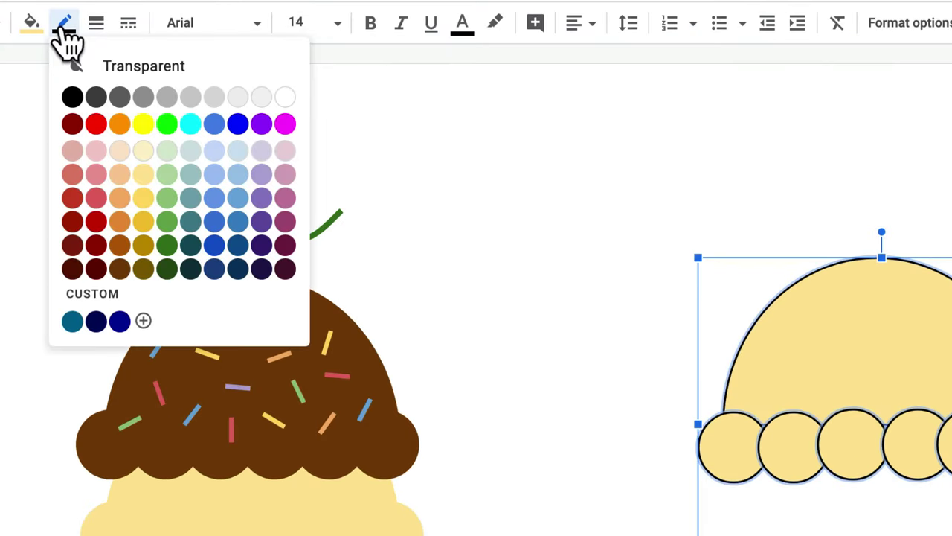
click(115, 67)
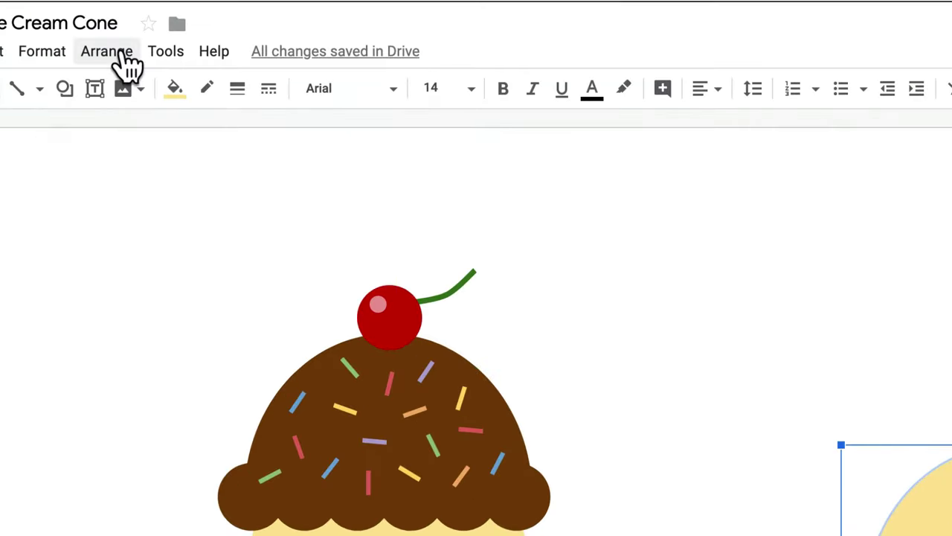
Step: Group the yellow scoop pieces, duplicate the group, and move the copy up over the original
click(121, 55)
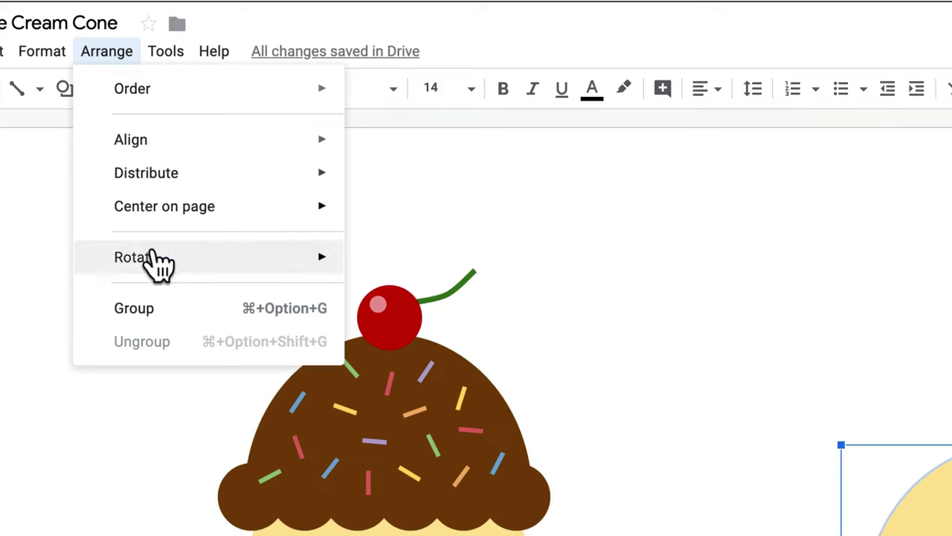
click(256, 319)
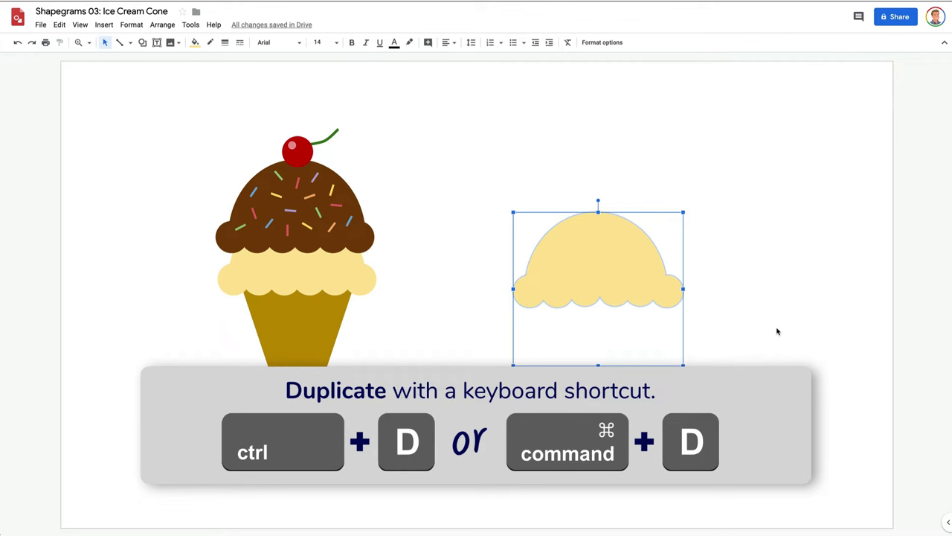
key(ctrl+d)
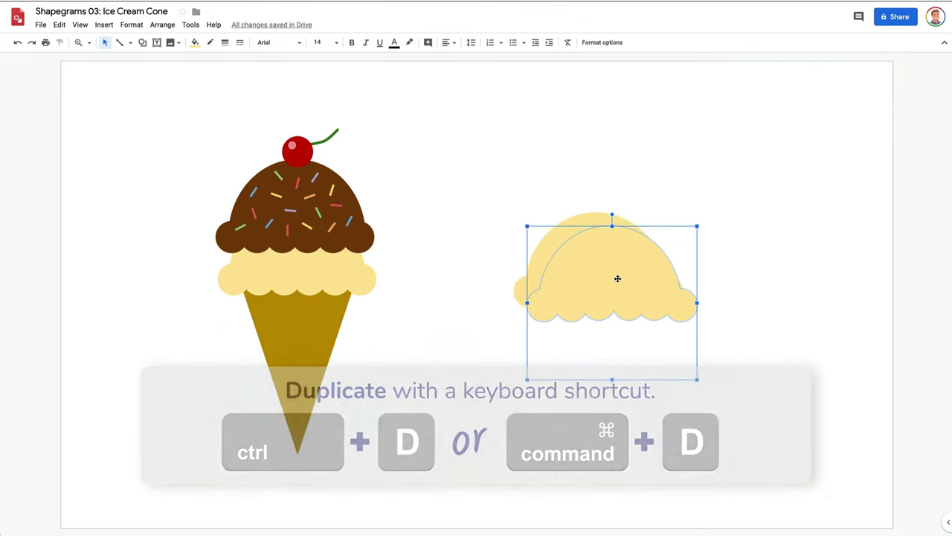
drag(617, 281, 604, 227)
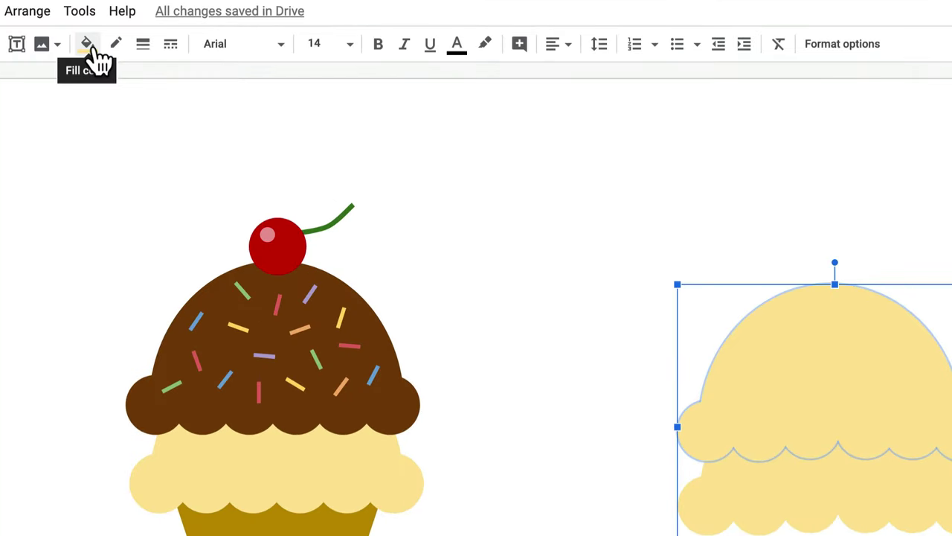
click(97, 61)
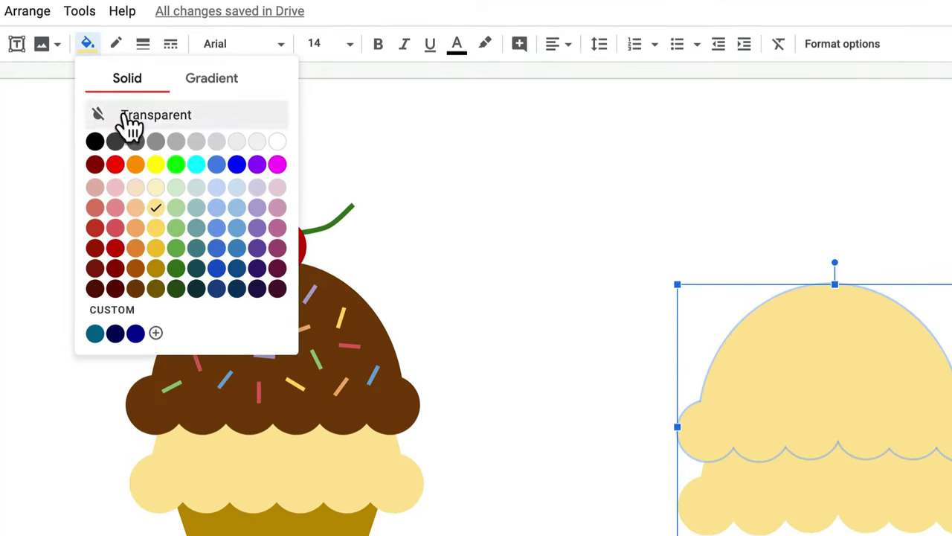
Step: Make the copied scoop dark brown and draw a triangle cone below the two scoops
click(137, 290)
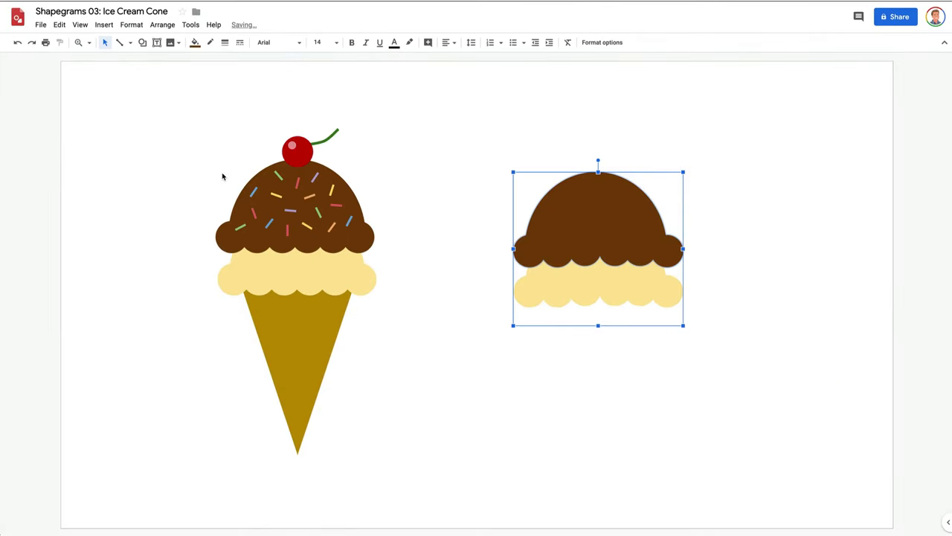
click(152, 81)
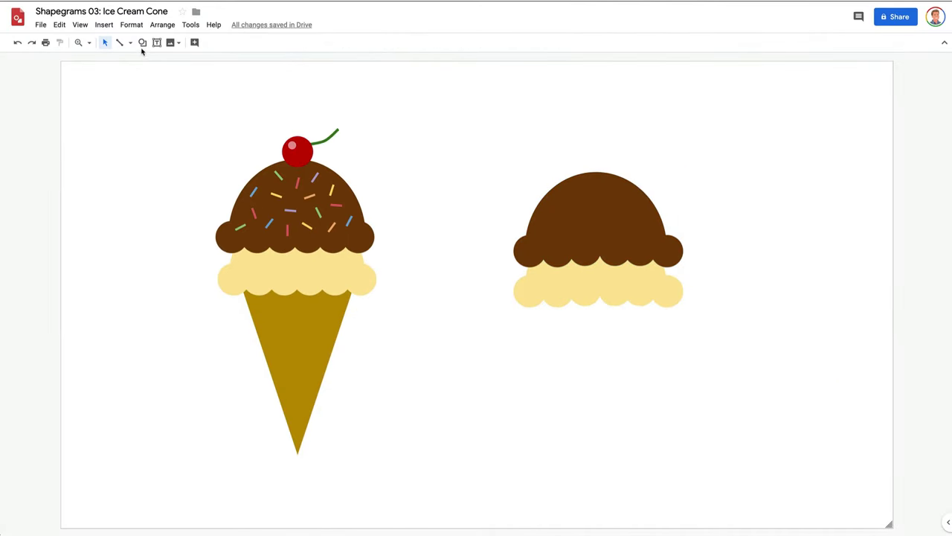
click(142, 45)
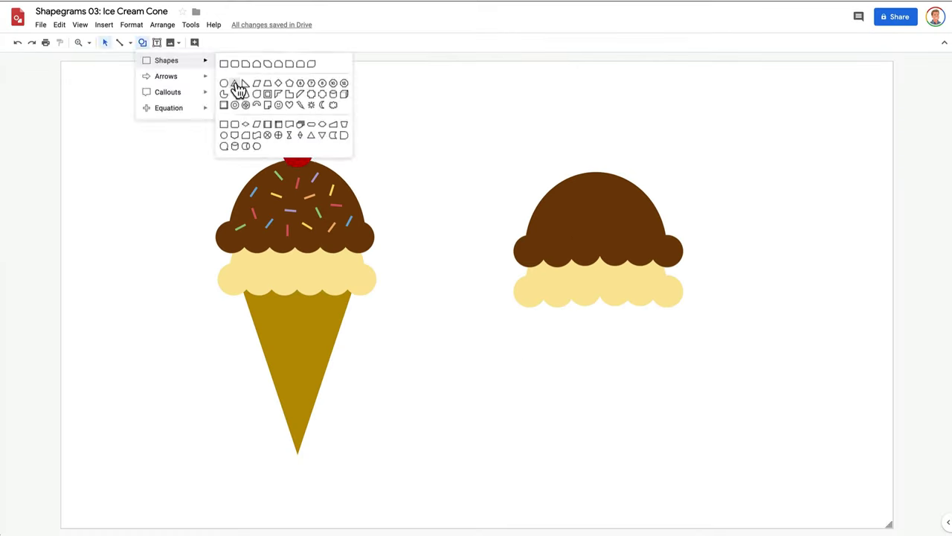
click(294, 145)
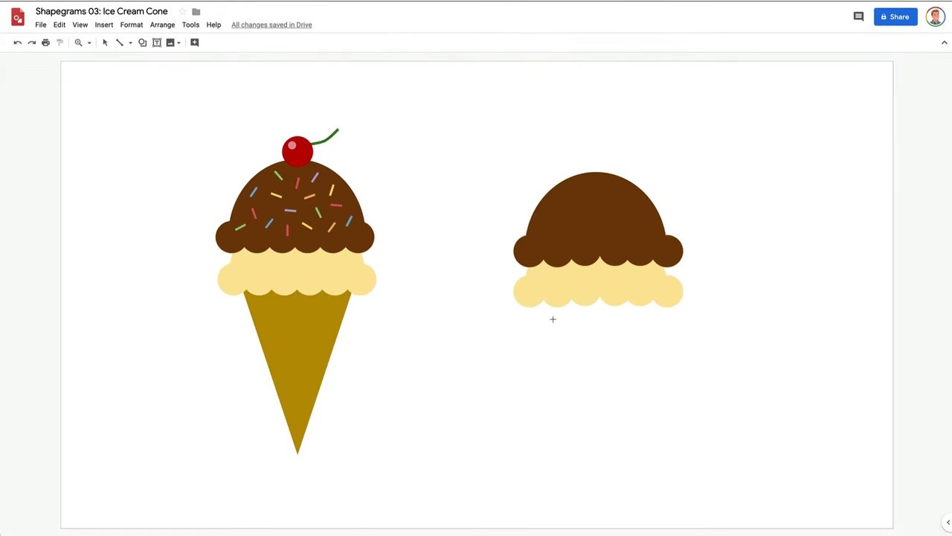
drag(553, 319, 679, 469)
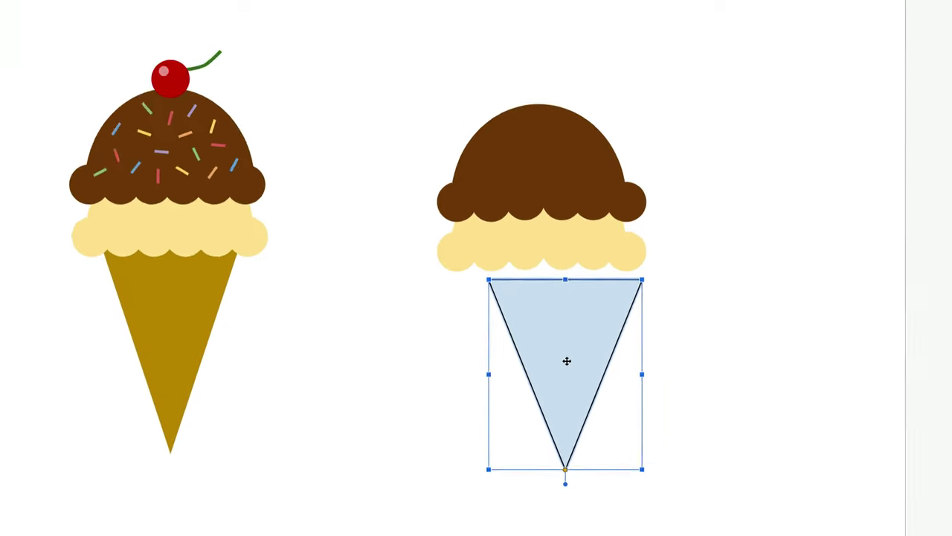
Step: Fill the cone triangle gold with no outline and nudge it up beneath the scoops
click(195, 43)
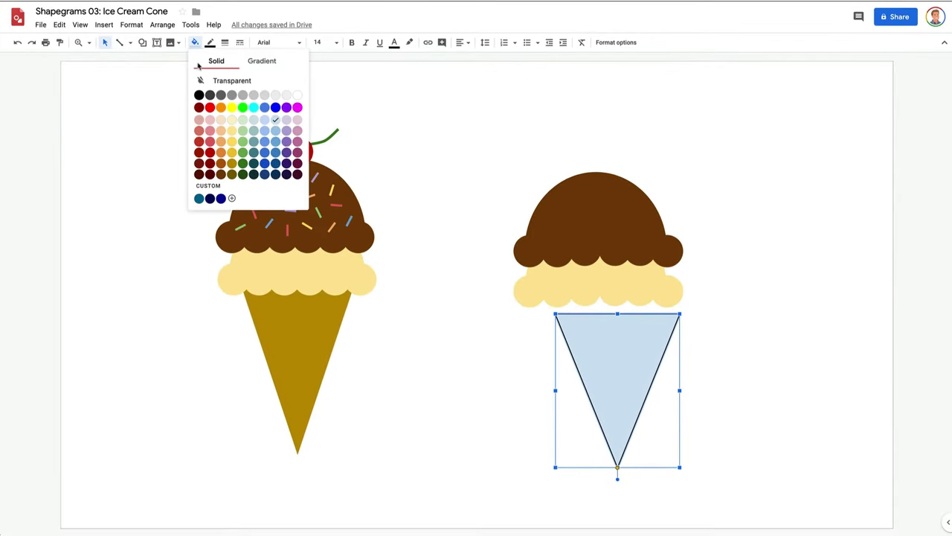
click(229, 163)
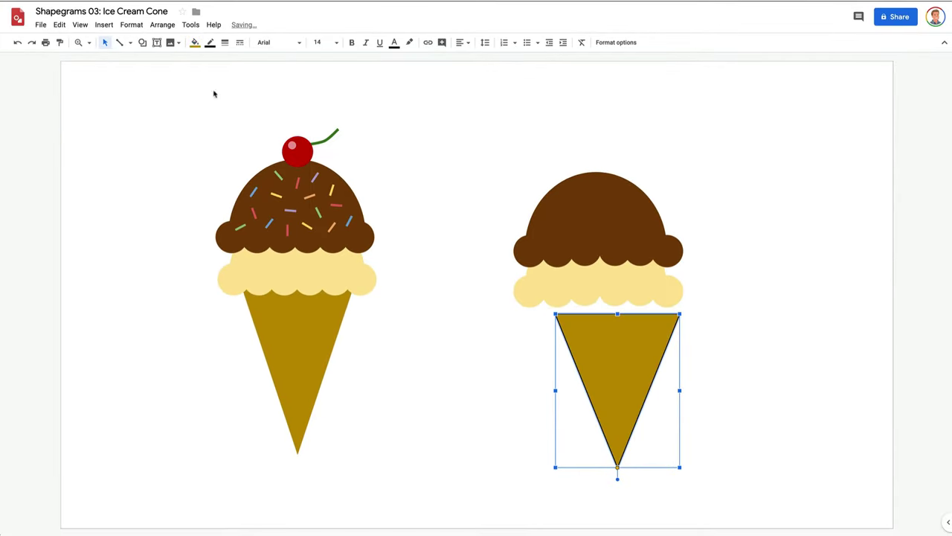
click(210, 43)
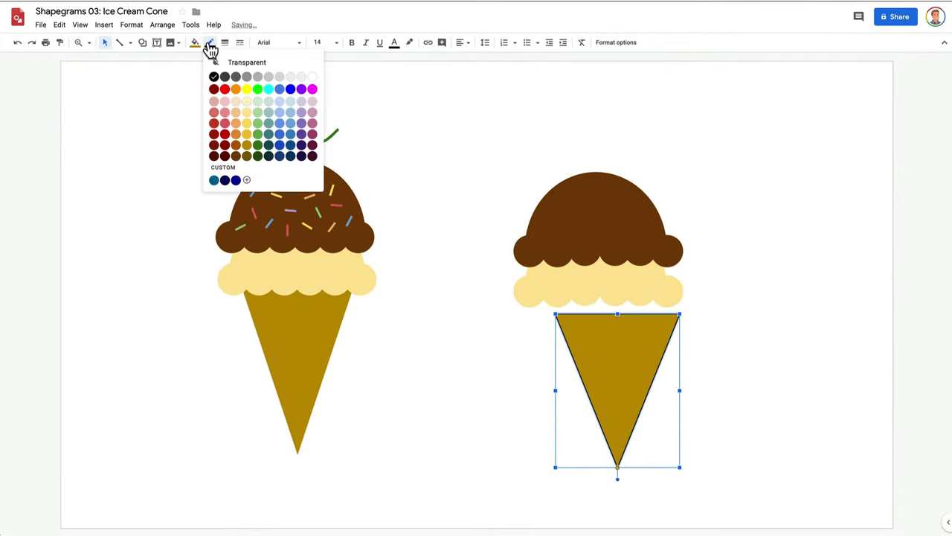
click(250, 66)
drag(634, 344, 619, 328)
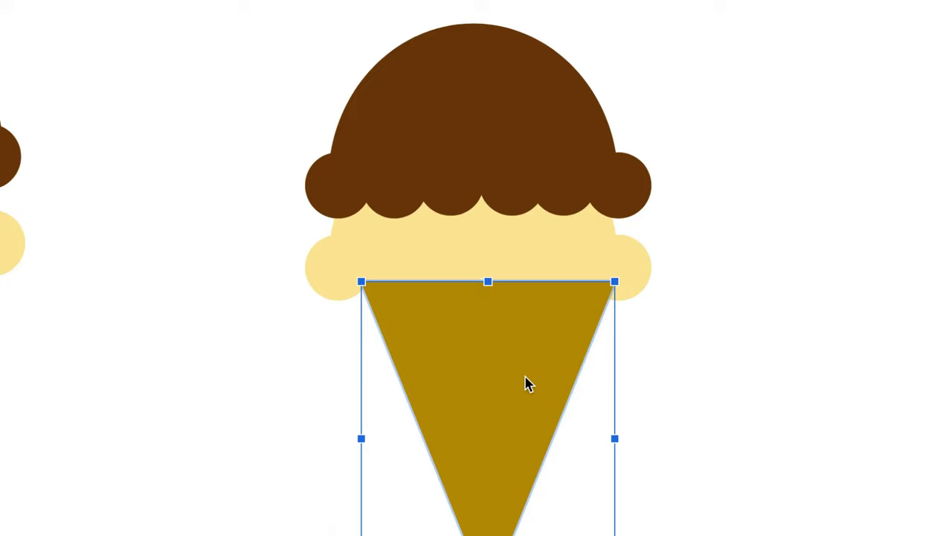
Step: Centre the gold cone under the scoops and send it to the back
drag(526, 383, 521, 384)
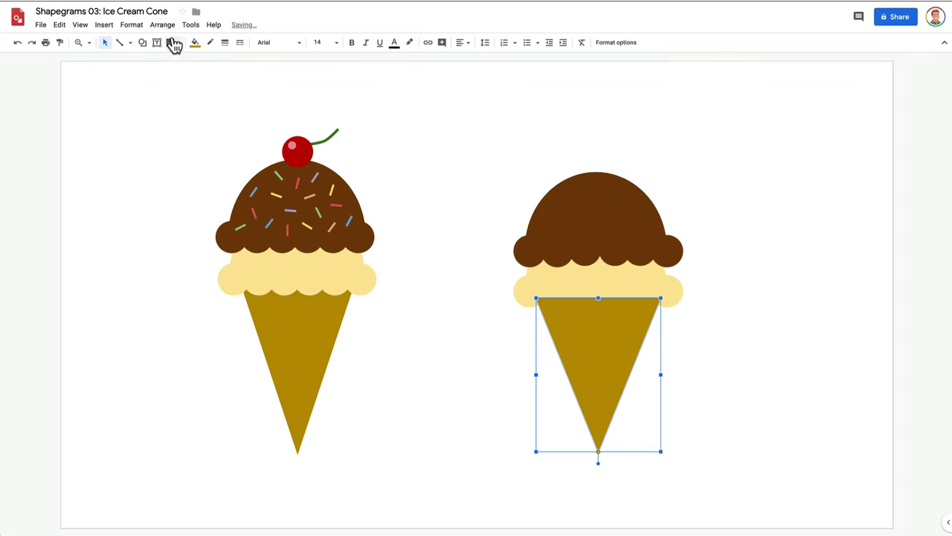
click(162, 24)
mouse_move(119, 101)
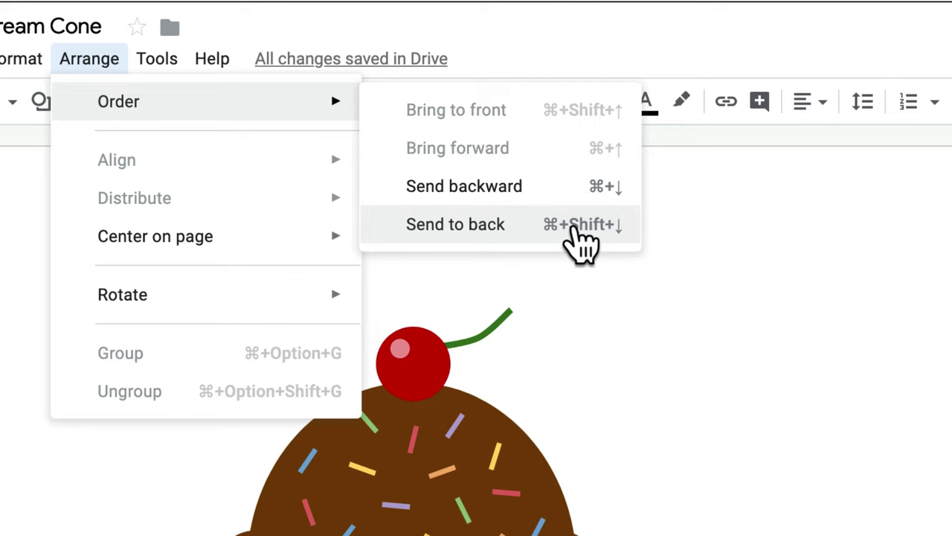
click(573, 231)
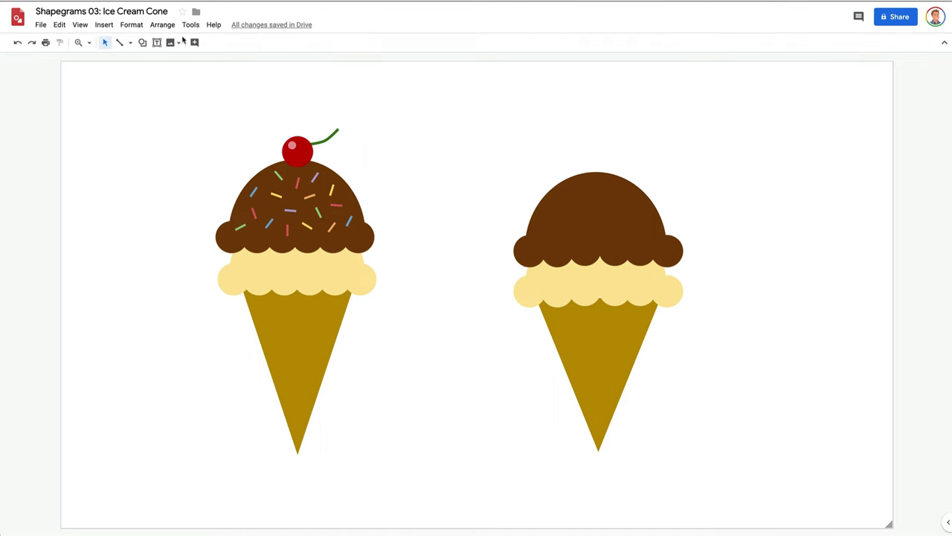
Step: Zoom in twice and scroll right toward the second cone's scoops
click(80, 27)
mouse_move(190, 82)
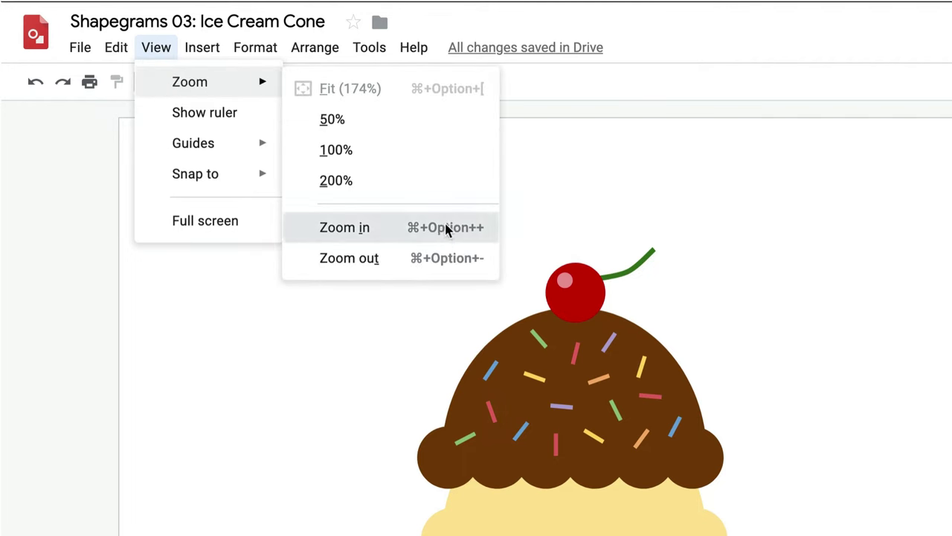
click(231, 119)
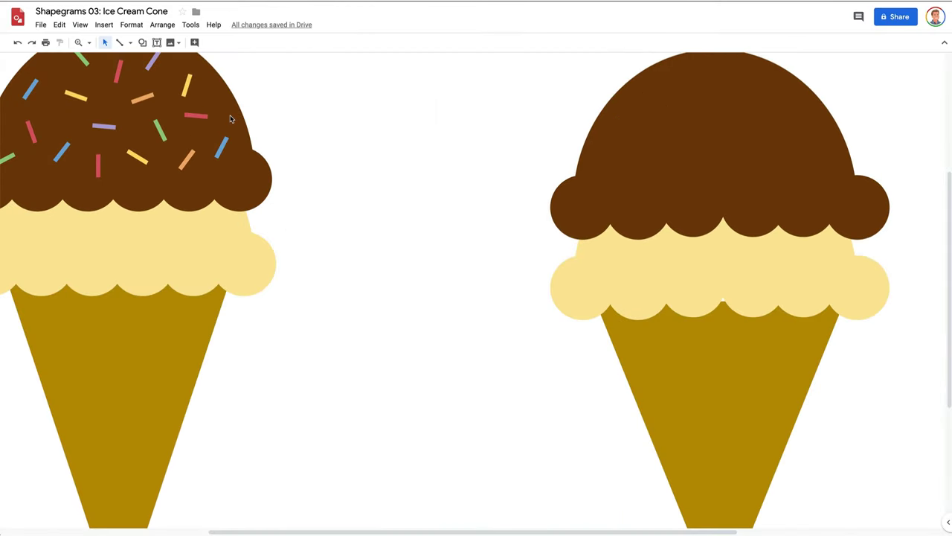
click(80, 25)
mouse_move(104, 42)
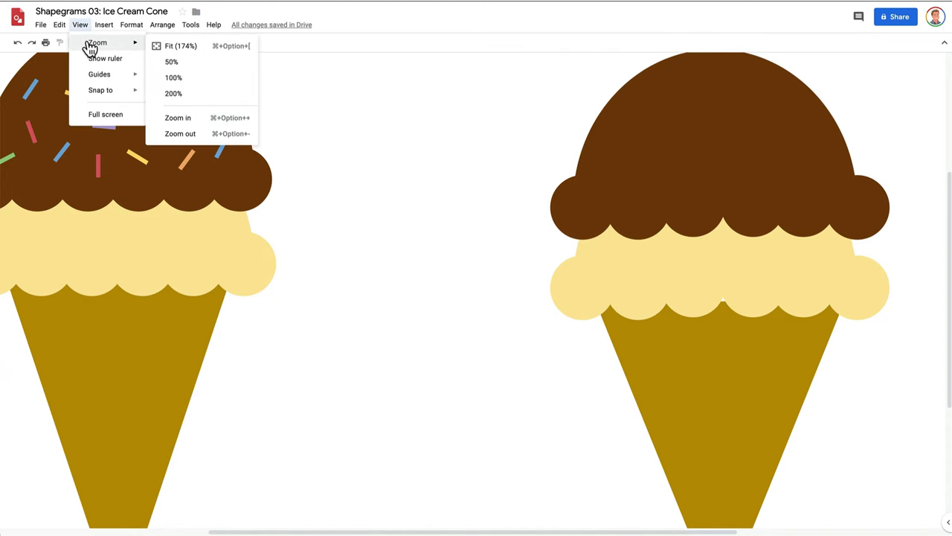
click(207, 119)
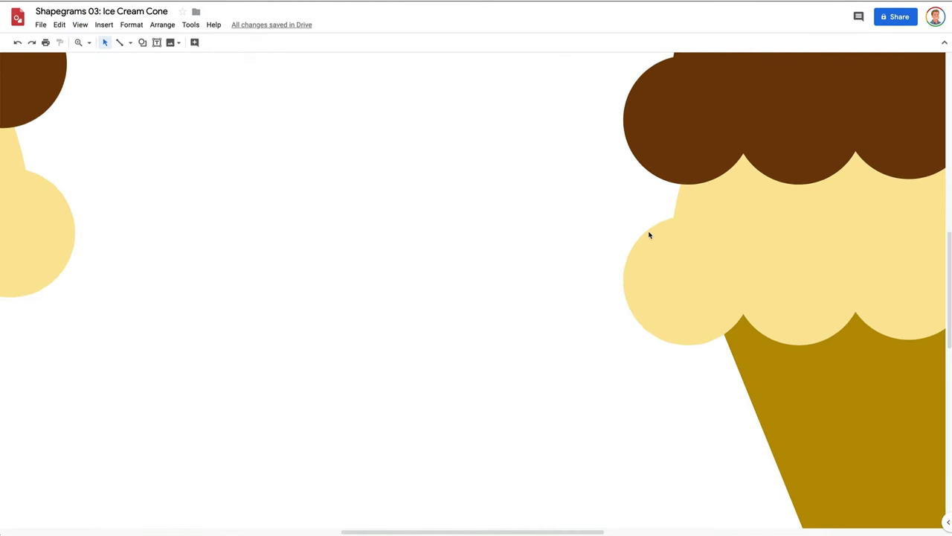
scroll(830, 248, right, 2)
Step: Draw a small rectangle near the top of the chocolate scoop
scroll(830, 248, right, 5)
scroll(830, 248, right, 1)
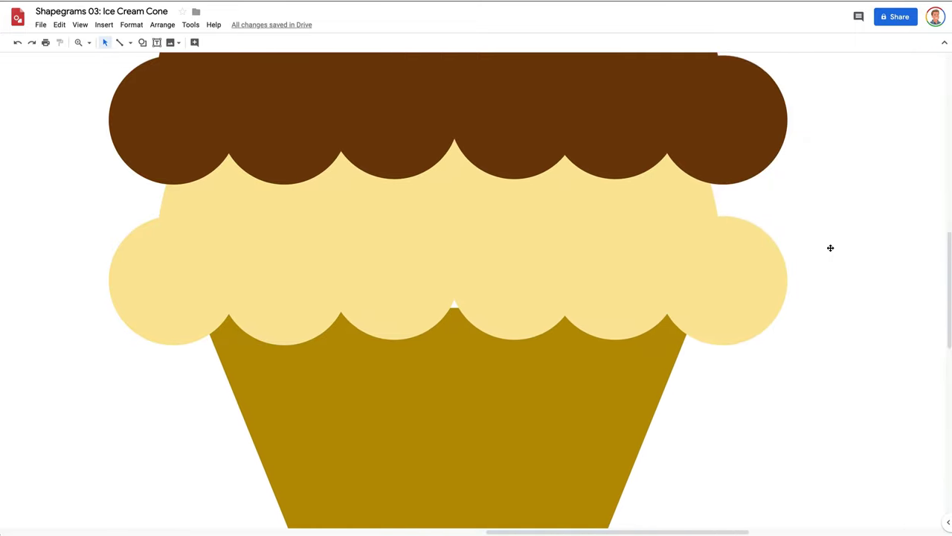
scroll(830, 247, up, 2)
scroll(831, 248, up, 3)
scroll(830, 247, up, 2)
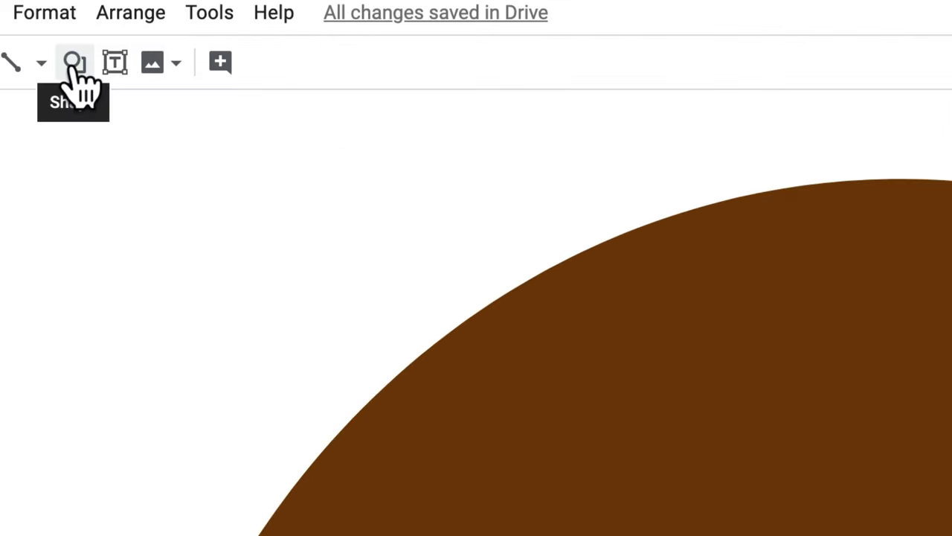
click(142, 42)
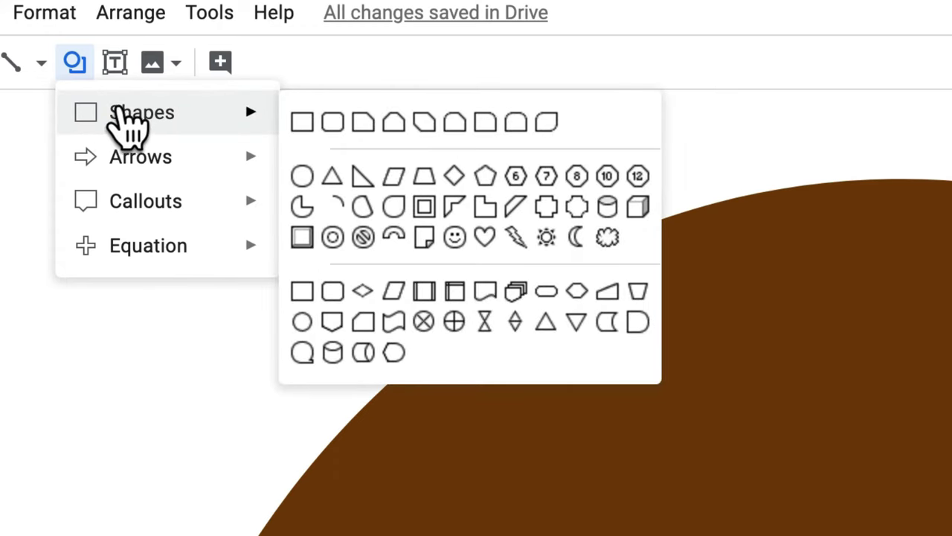
mouse_move(141, 112)
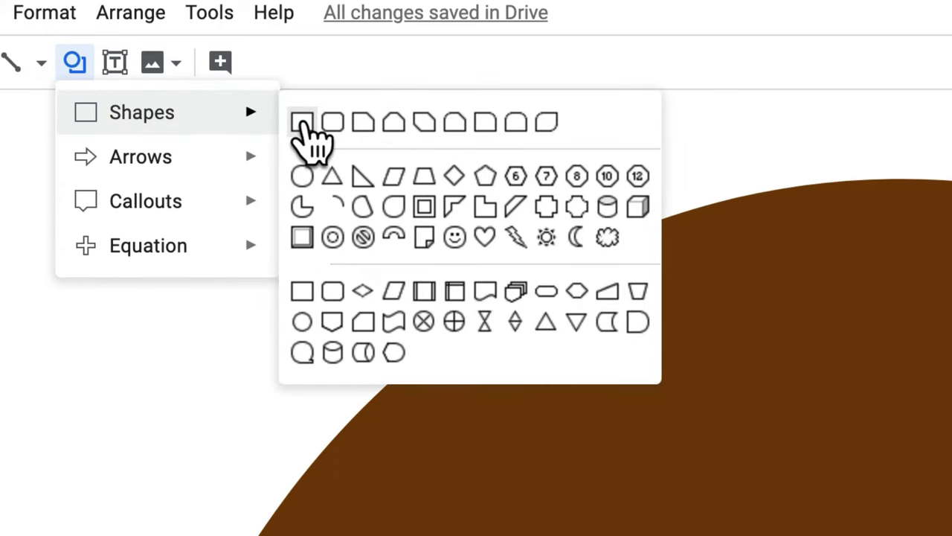
click(302, 123)
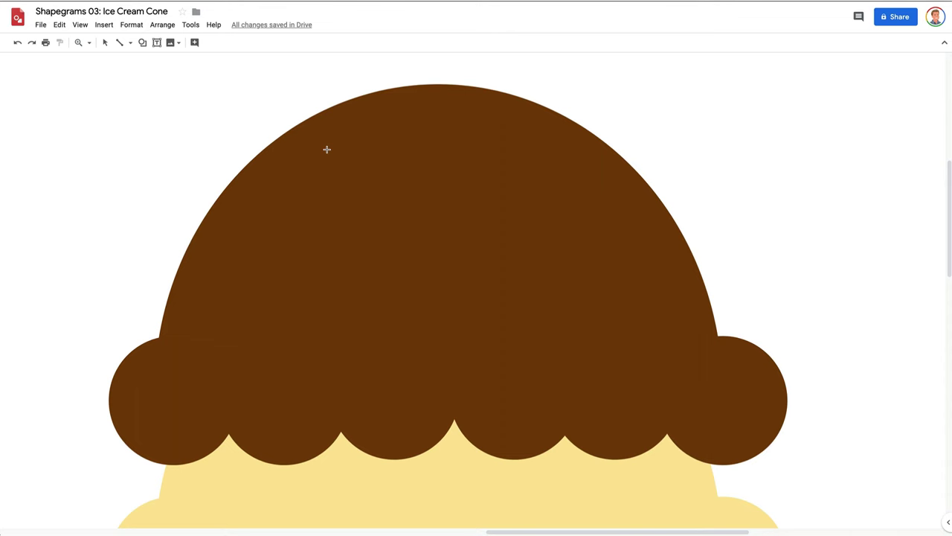
drag(326, 150, 377, 158)
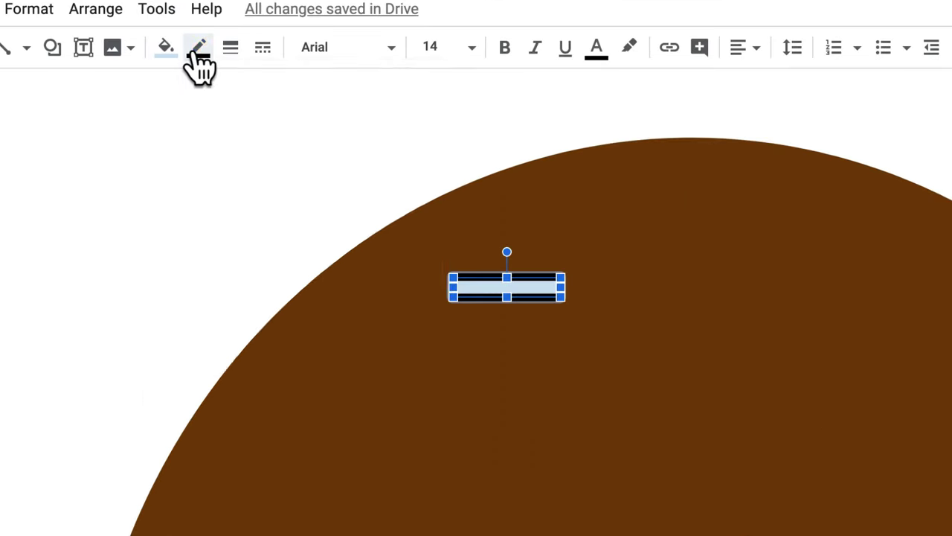
Step: Give the rectangle a transparent border and a blue fill
click(211, 42)
click(237, 93)
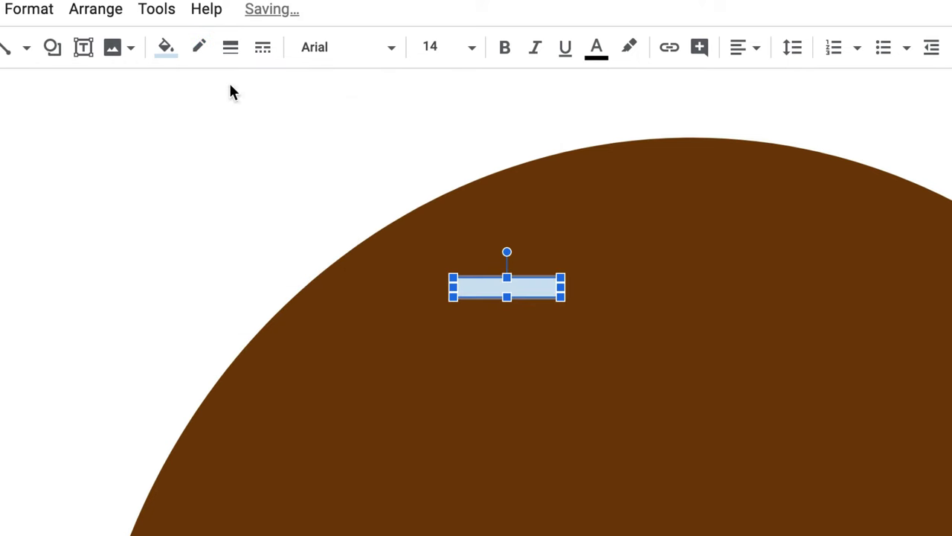
click(166, 49)
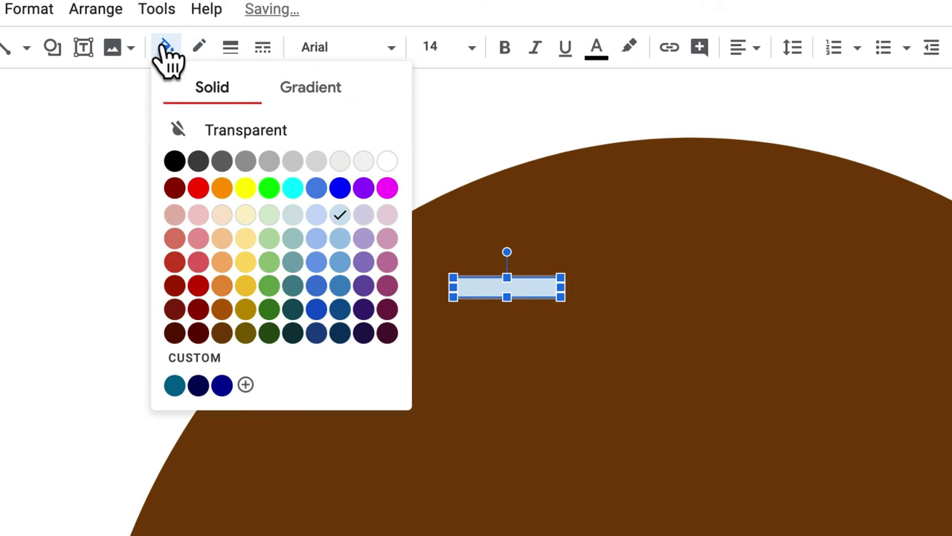
click(317, 265)
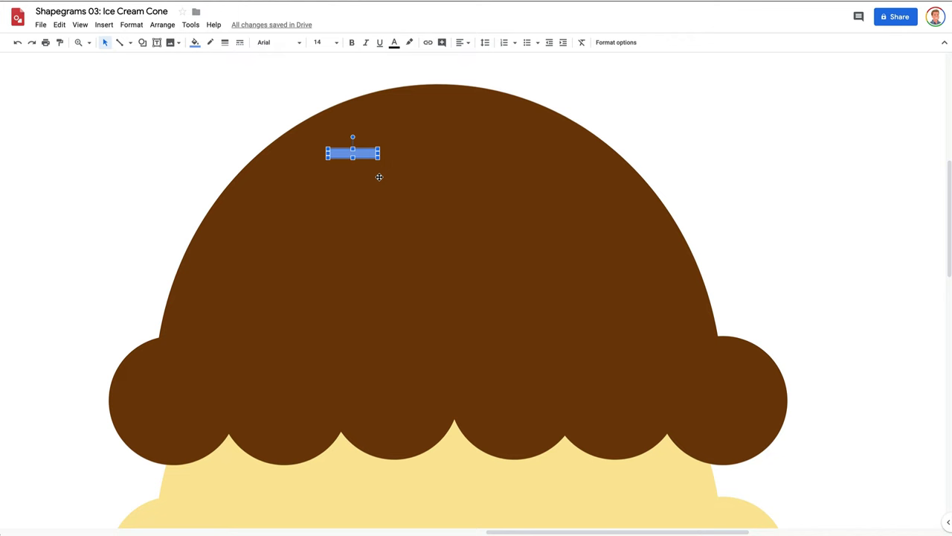
Step: Duplicate the blue sprinkle five times, placing and tilting each copy across the chocolate scoop
key(ctrl+d)
drag(418, 208, 484, 143)
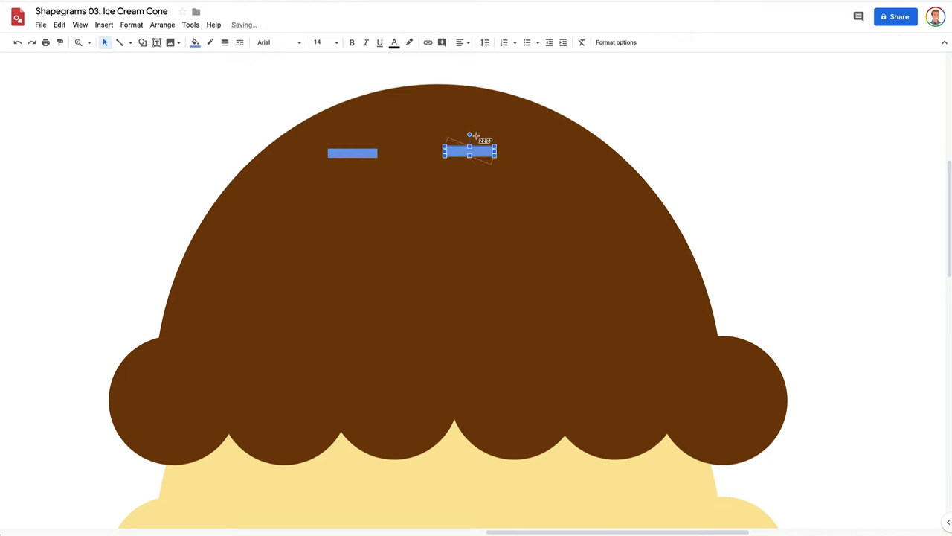
key(ctrl+d)
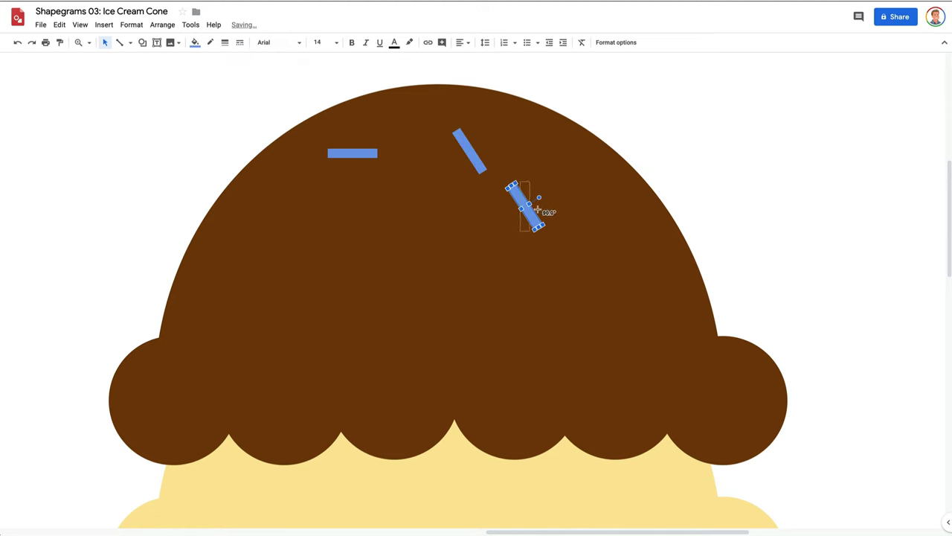
drag(539, 198, 535, 218)
key(ctrl+d)
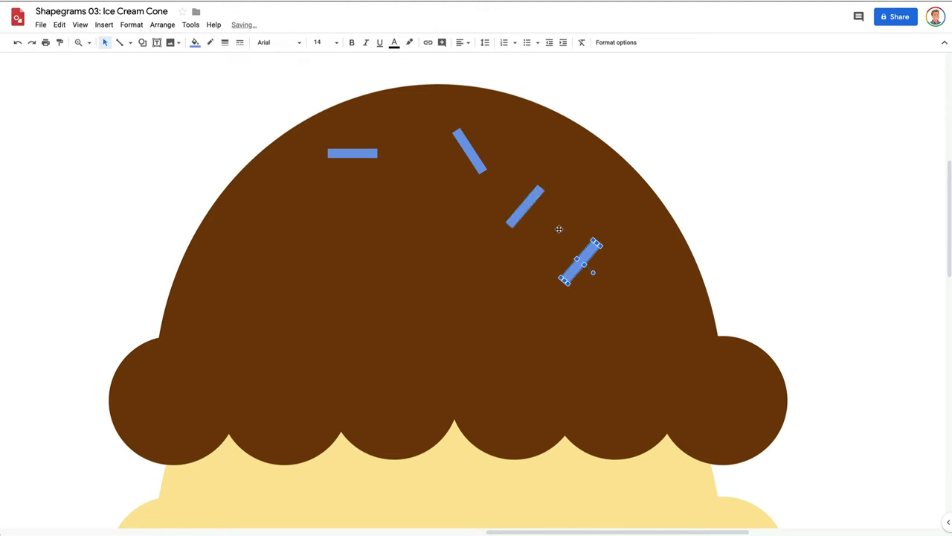
mouse_move(589, 254)
mouse_down()
mouse_move(602, 218)
mouse_move(662, 294)
mouse_up()
key(ctrl+d)
key(ctrl+d)
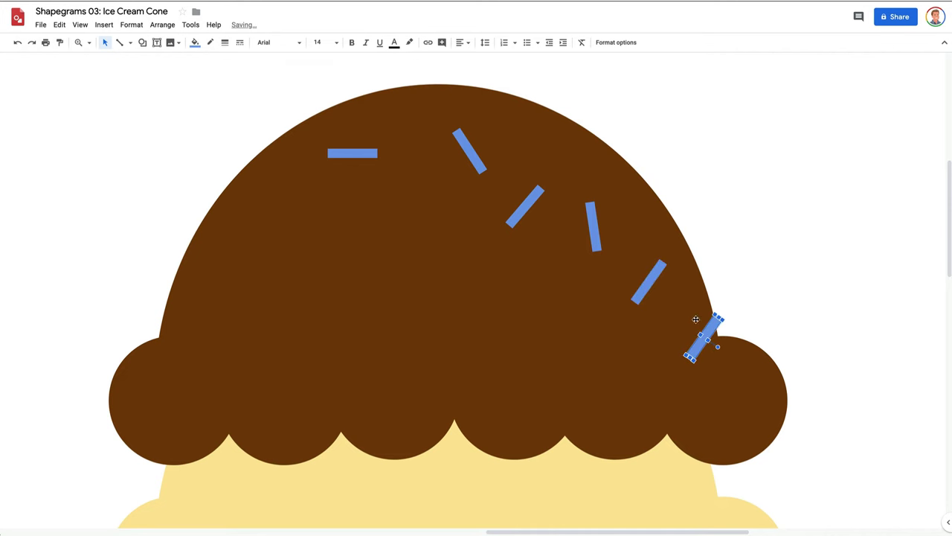
mouse_move(706, 331)
mouse_down()
mouse_move(543, 276)
mouse_move(556, 285)
mouse_up()
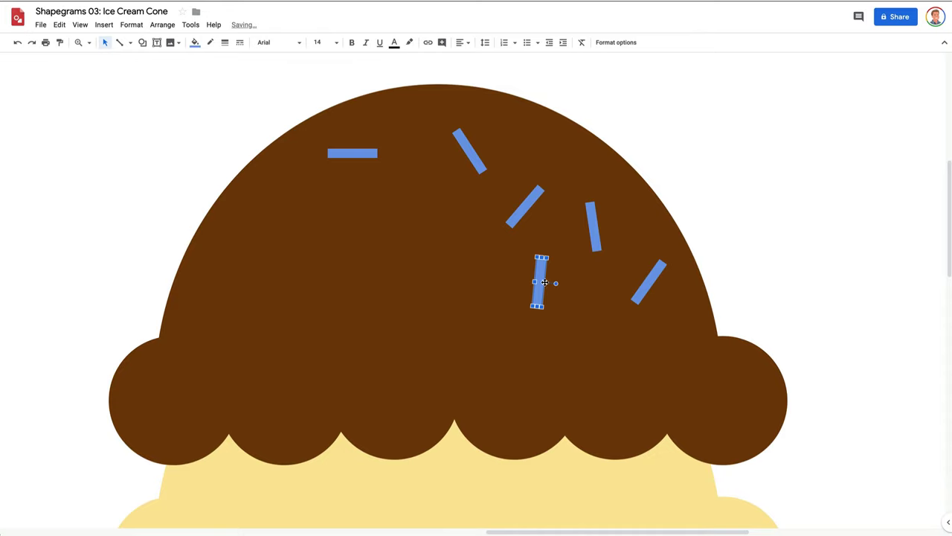
key(ctrl+d)
drag(593, 332, 280, 196)
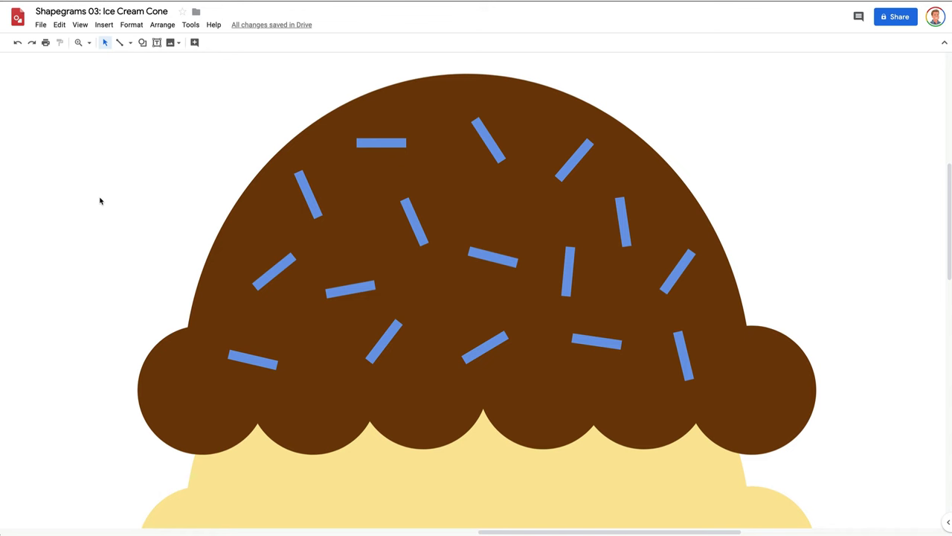
Step: Recolour four upper and middle sprinkles green, purple, orange and yellow
click(360, 146)
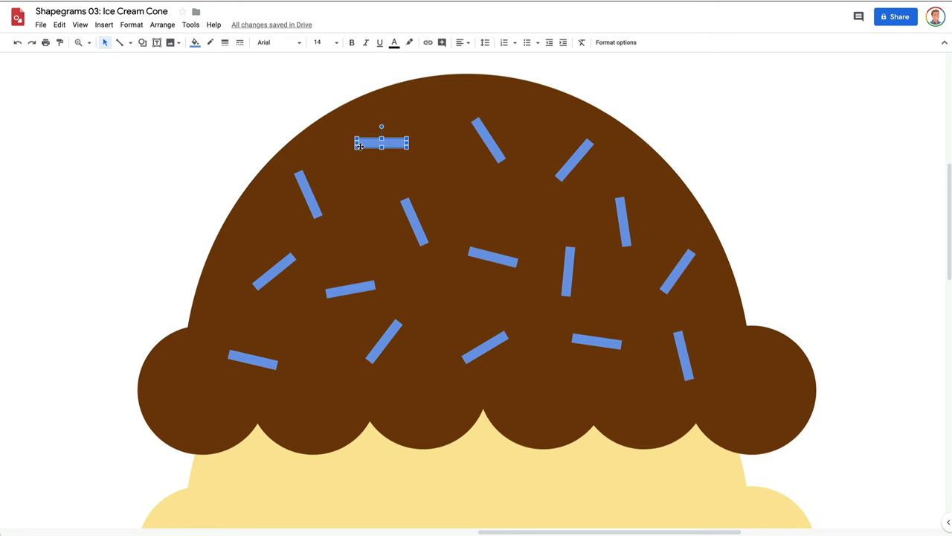
click(195, 46)
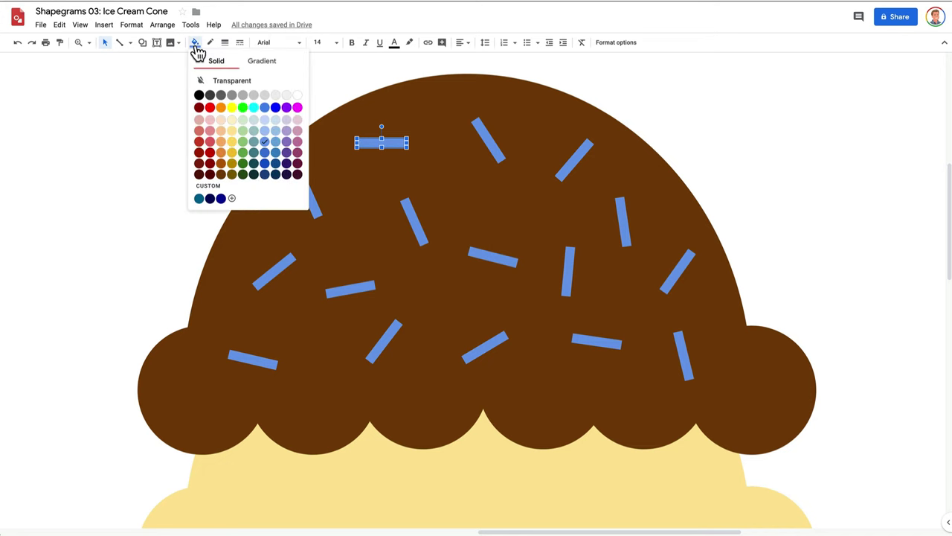
click(243, 154)
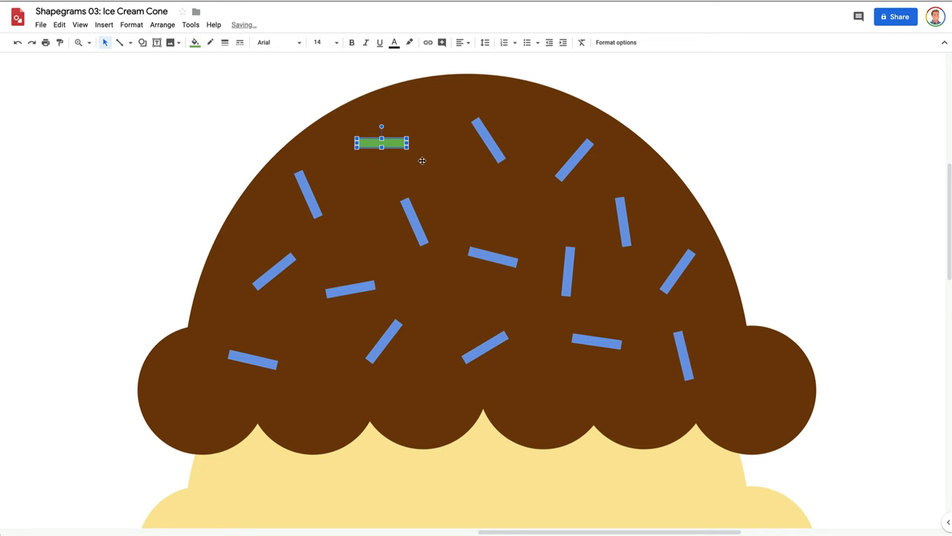
click(571, 168)
click(195, 43)
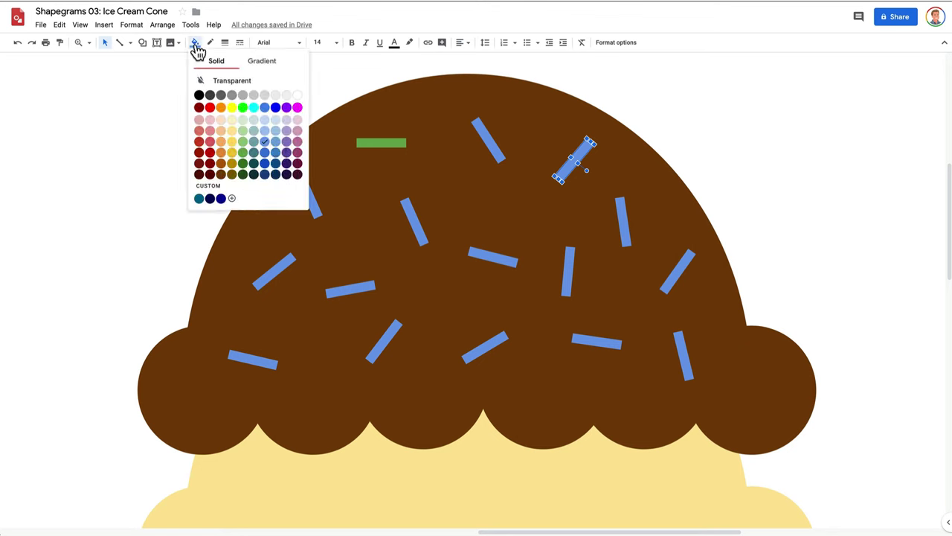
click(291, 146)
click(492, 257)
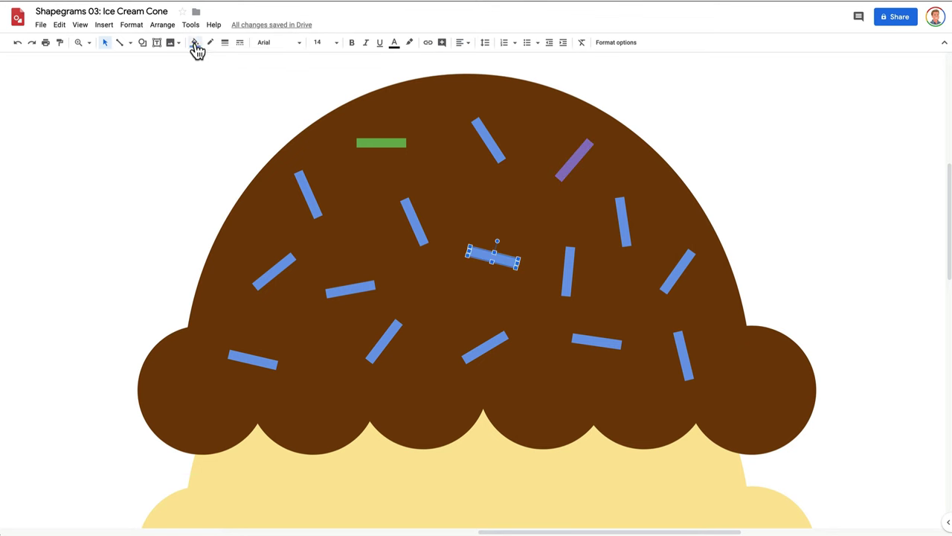
click(195, 42)
click(218, 146)
click(418, 223)
click(195, 43)
click(232, 141)
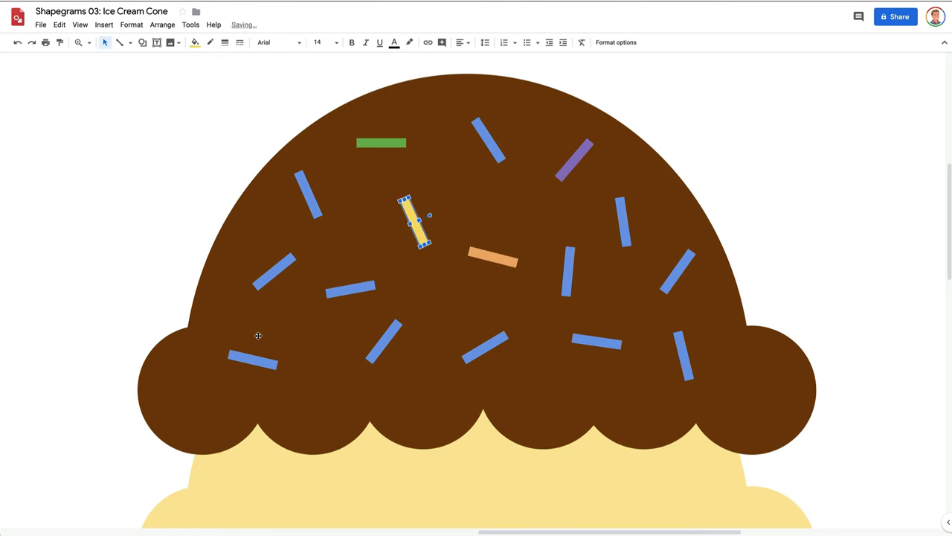
Step: Recolour four left and lower sprinkles green, red, red and yellow
click(255, 360)
click(195, 42)
click(243, 143)
click(274, 272)
click(194, 43)
click(210, 141)
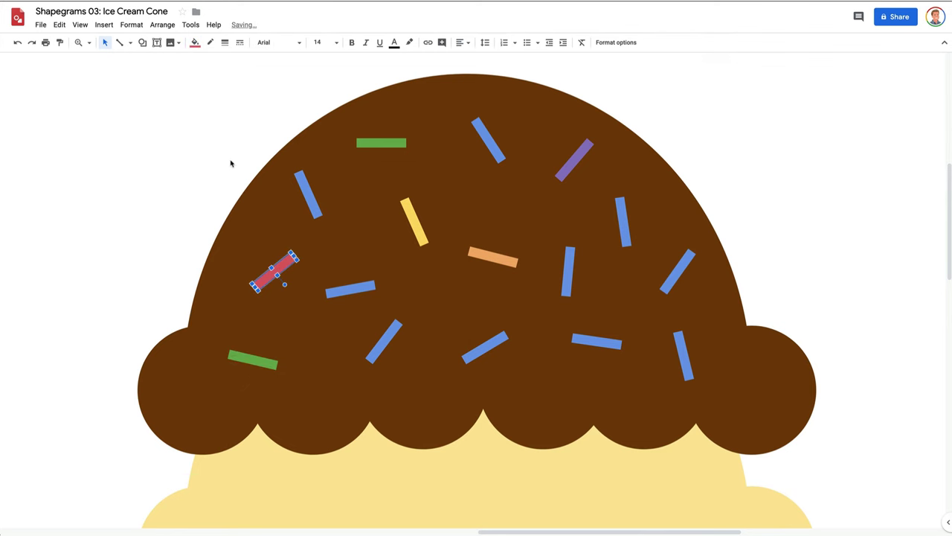
click(384, 340)
click(195, 43)
click(210, 142)
click(485, 346)
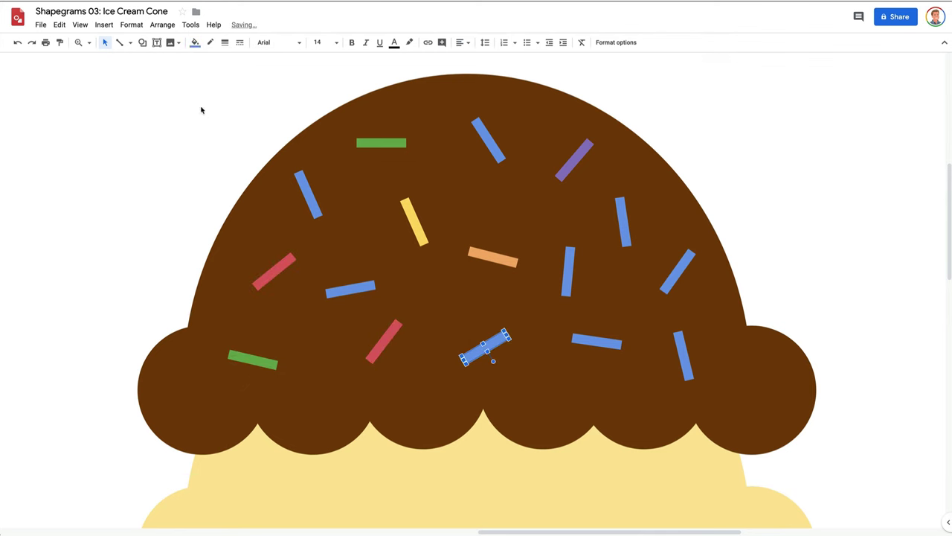
click(195, 43)
click(232, 141)
Step: Recolour the four right-side sprinkles orange, red, yellow and green
click(596, 341)
click(195, 42)
click(221, 151)
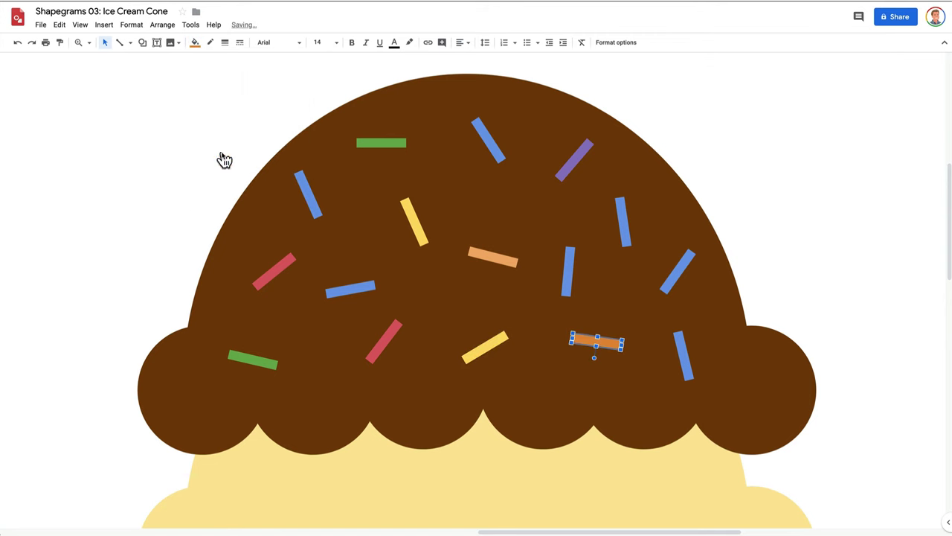
click(674, 271)
click(195, 43)
click(210, 142)
click(623, 221)
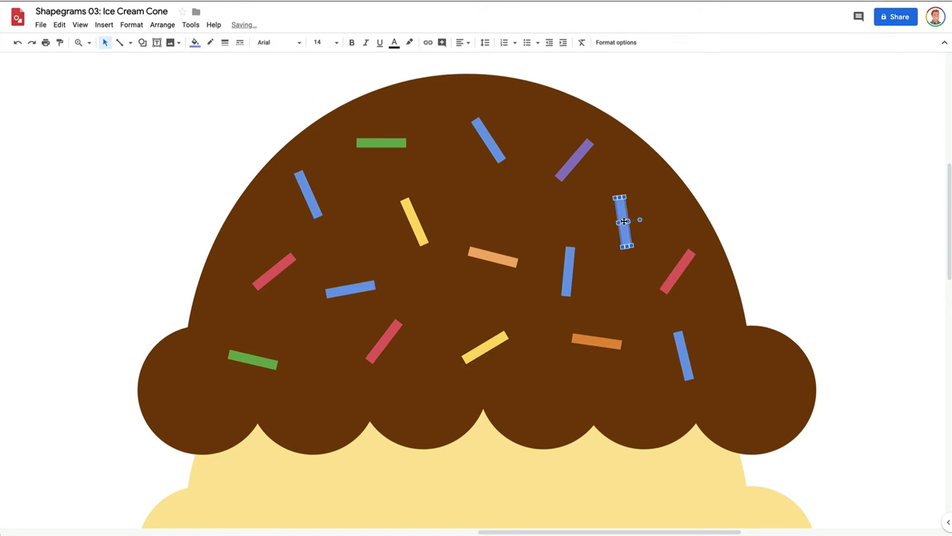
click(195, 43)
click(232, 141)
click(567, 271)
click(195, 43)
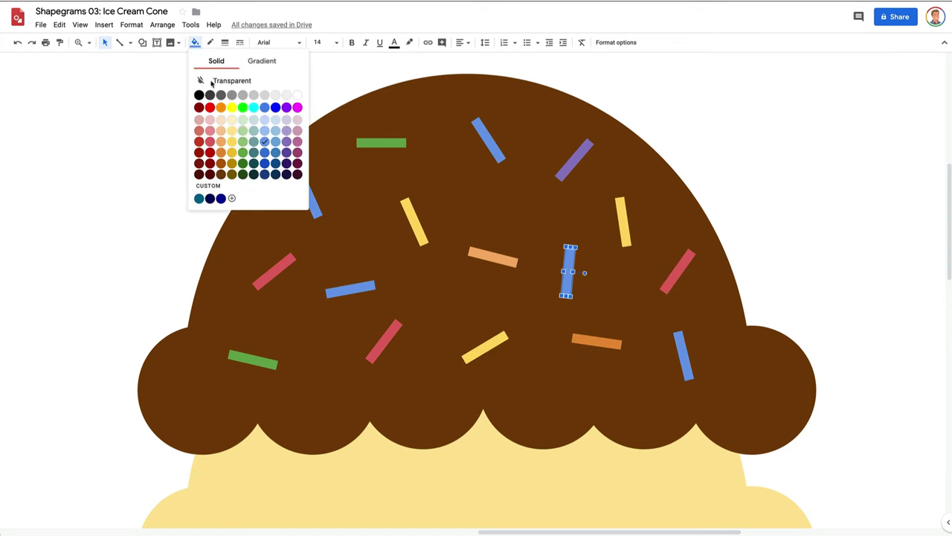
click(243, 142)
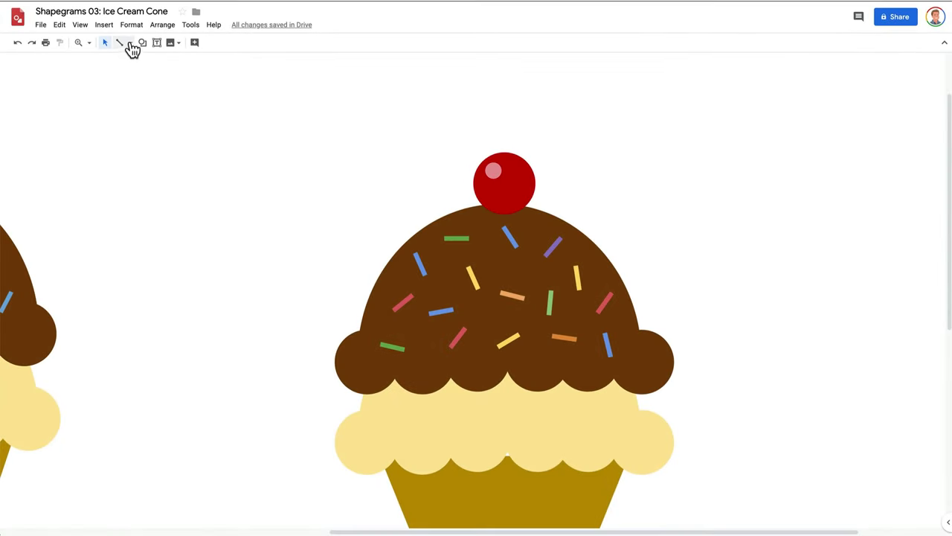
Step: Open the Line tool's dropdown of line types
click(130, 43)
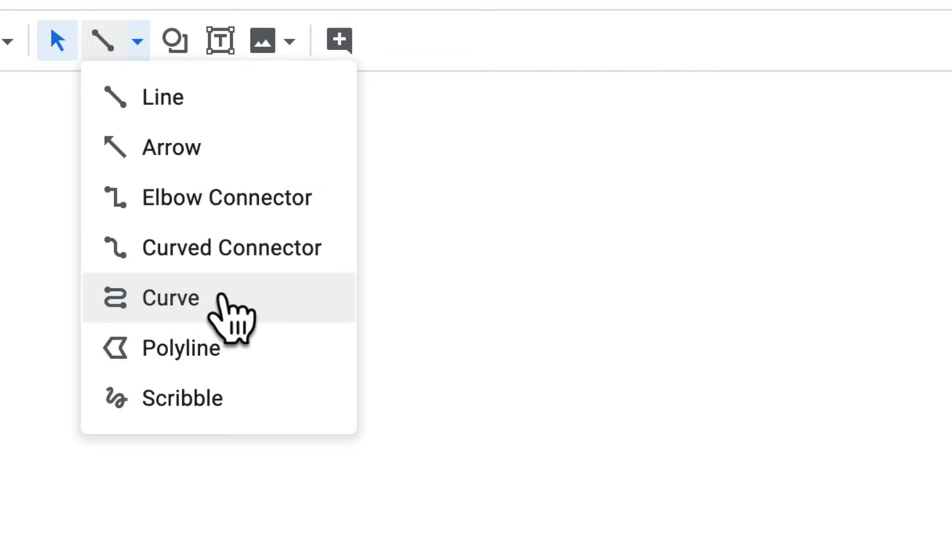
Step: Choose Curve as the line type for drawing the stem
click(221, 297)
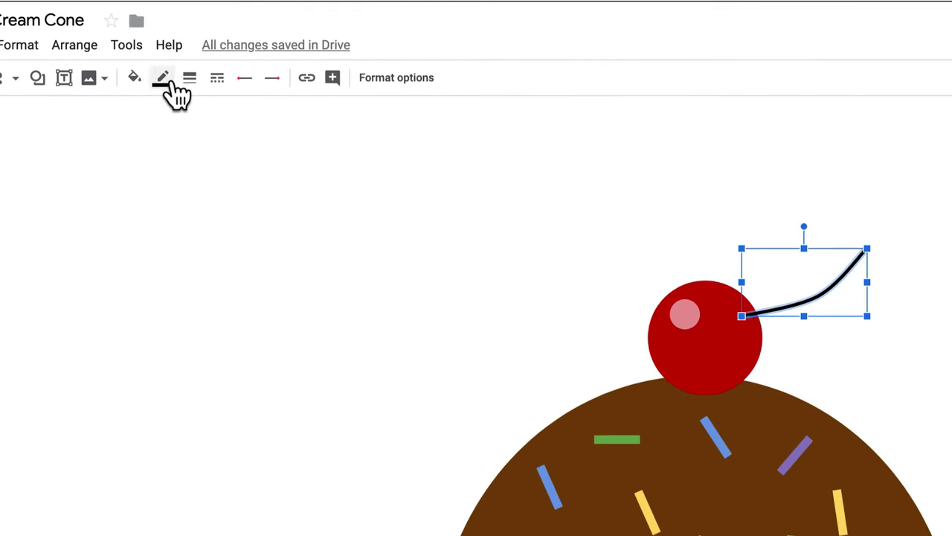
Step: Color the stem green at 3px weight and send it to the back behind the cherry
click(164, 79)
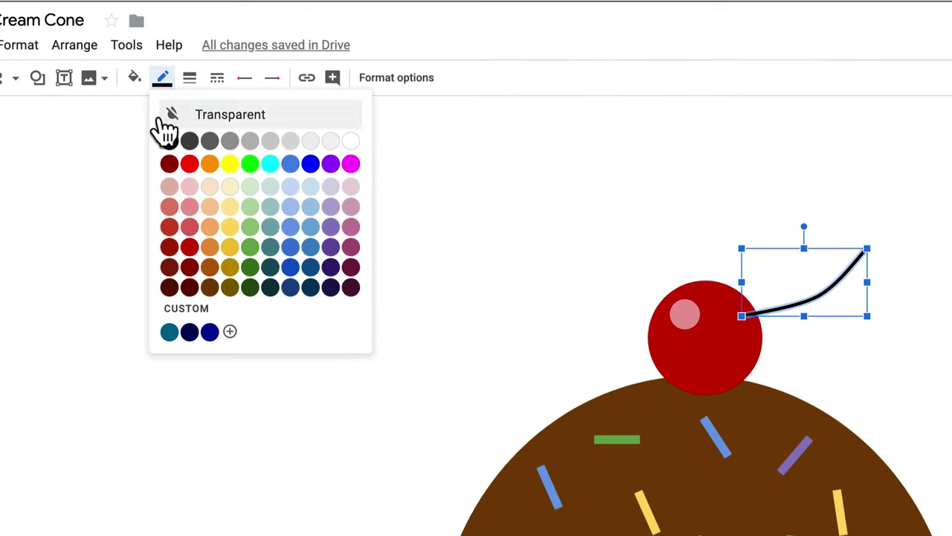
click(250, 246)
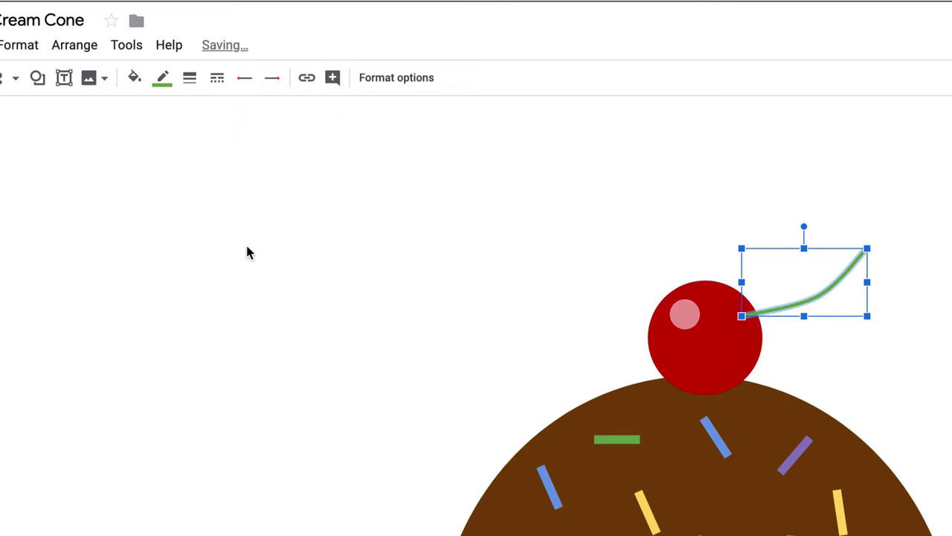
click(190, 77)
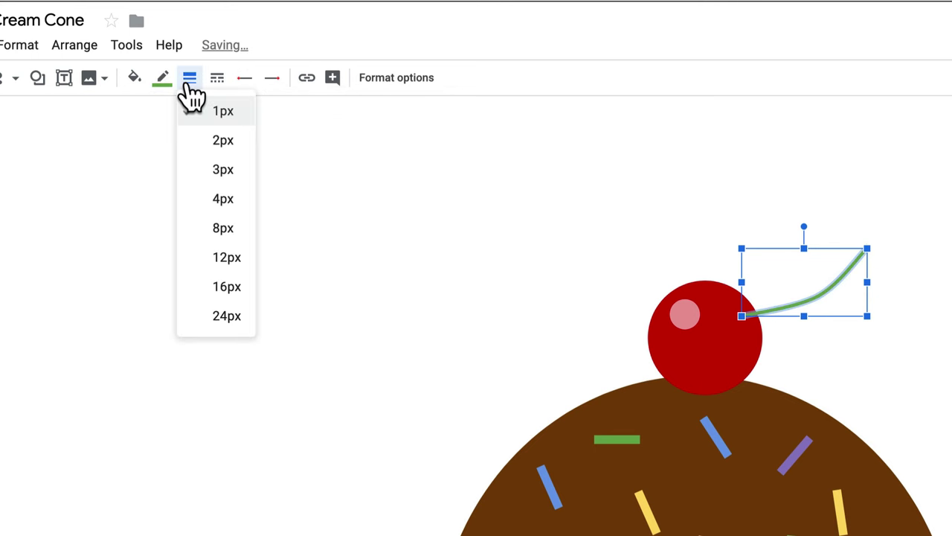
click(204, 169)
click(78, 47)
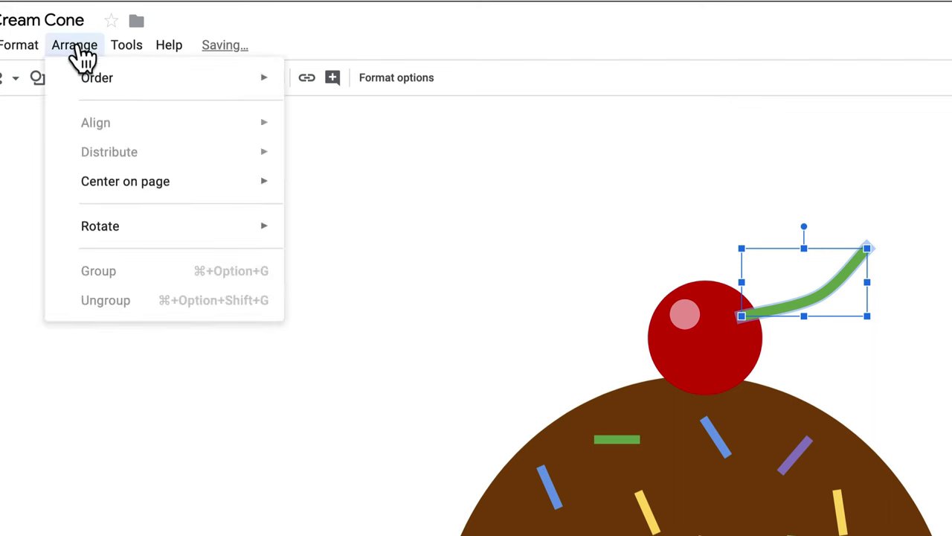
mouse_move(97, 78)
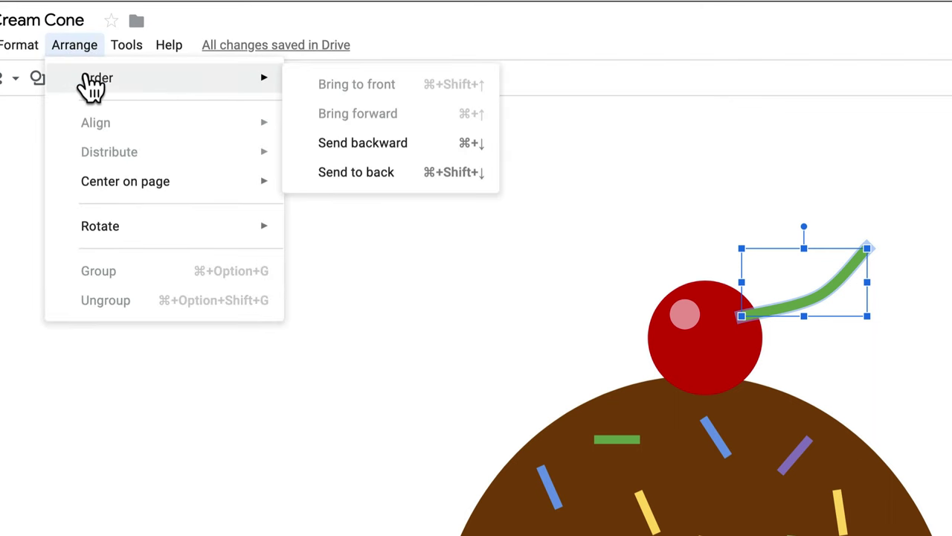
click(357, 172)
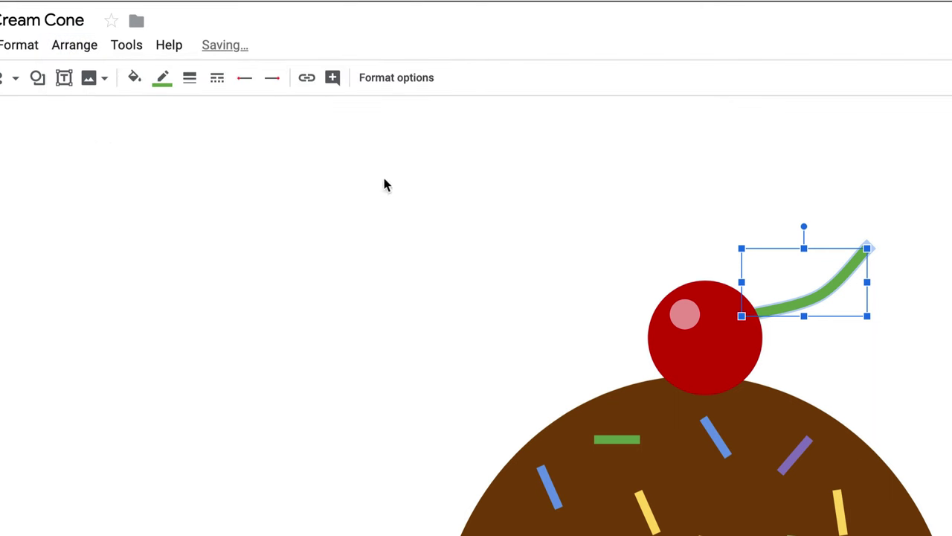